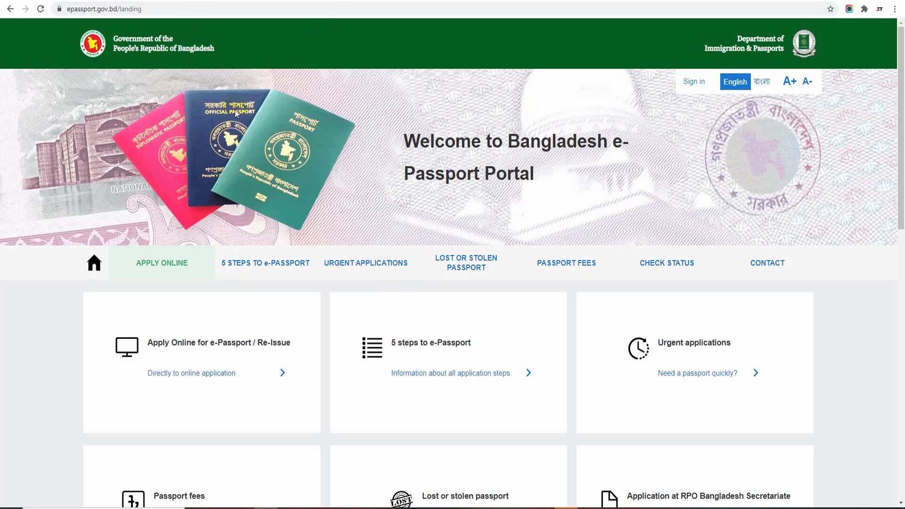
Step: Start the online e-Passport application via 'Directly to online application'
{"action": "left_click", "coordinate": [96, 35]}
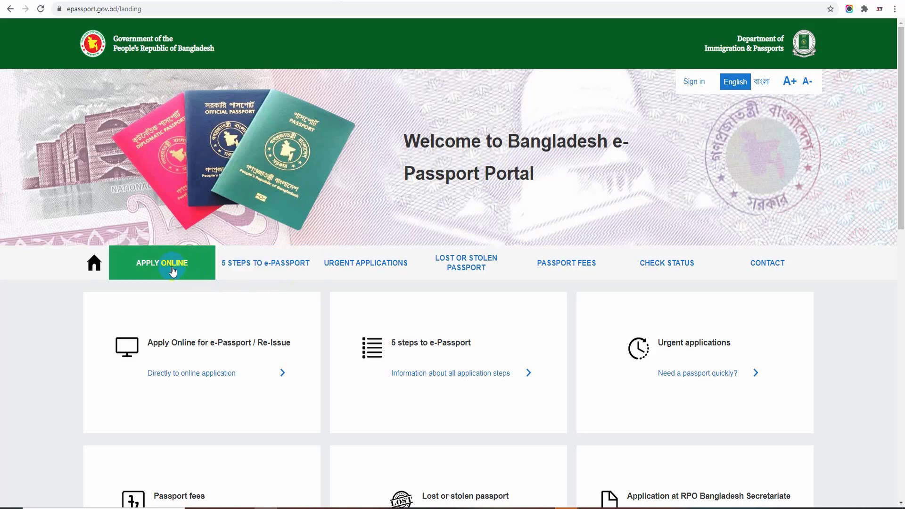
{"action": "left_click", "coordinate": [233, 270]}
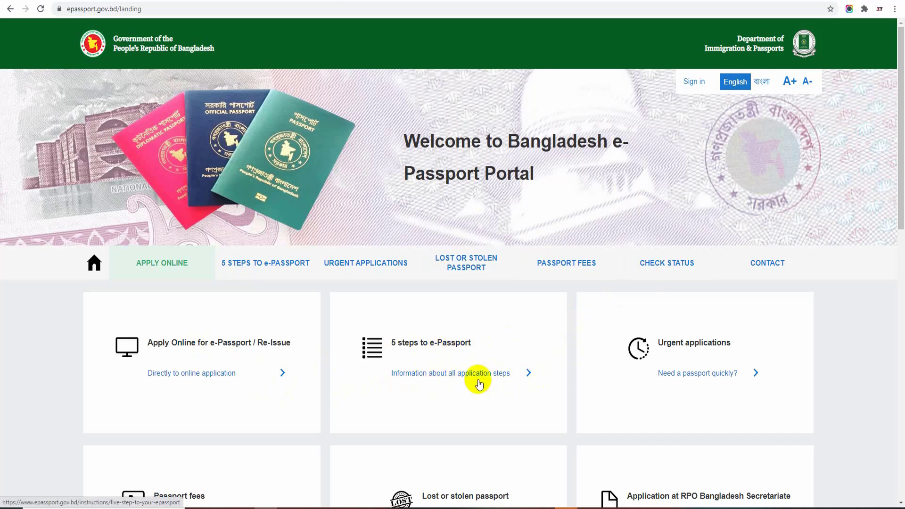
{"action": "scroll", "coordinate": [431, 363], "scroll_direction": "down", "scroll_amount": 3}
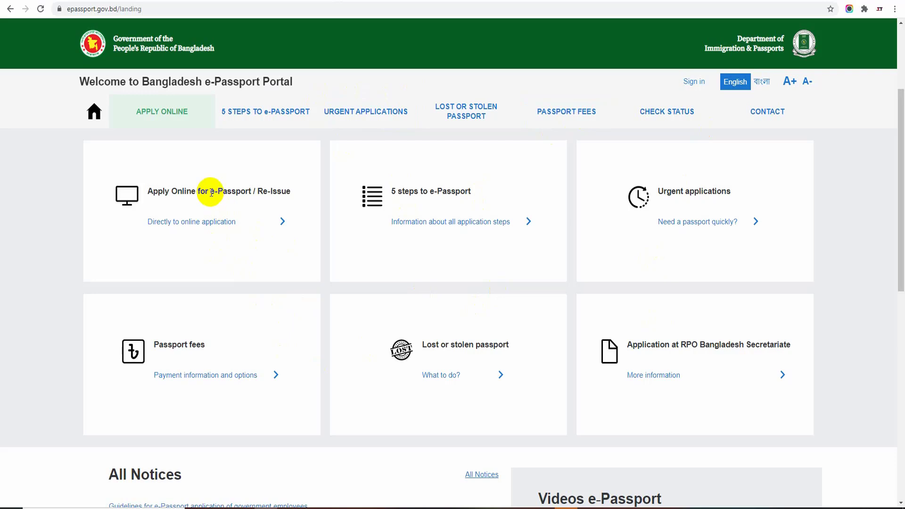
{"action": "left_click", "coordinate": [216, 230]}
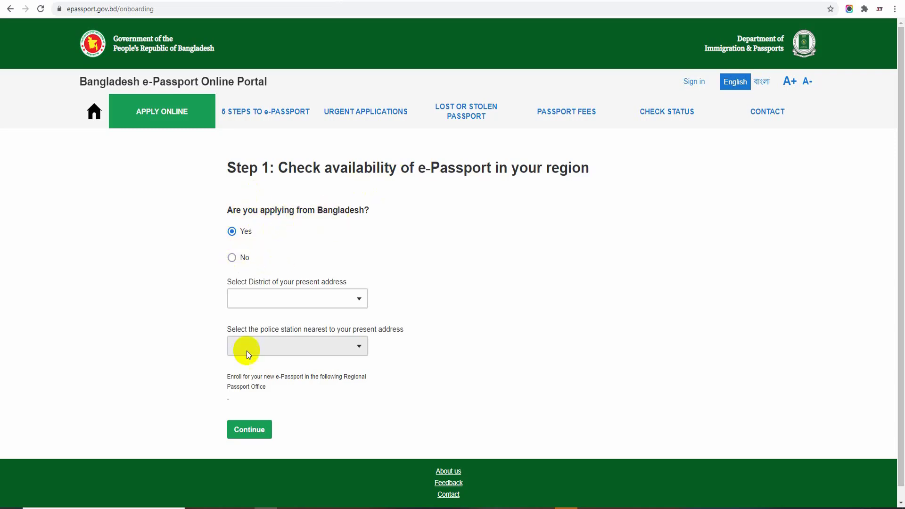
Step: Select district DHAKA and police station UTTARKHAN, then continue to the email step
{"action": "left_click", "coordinate": [248, 297]}
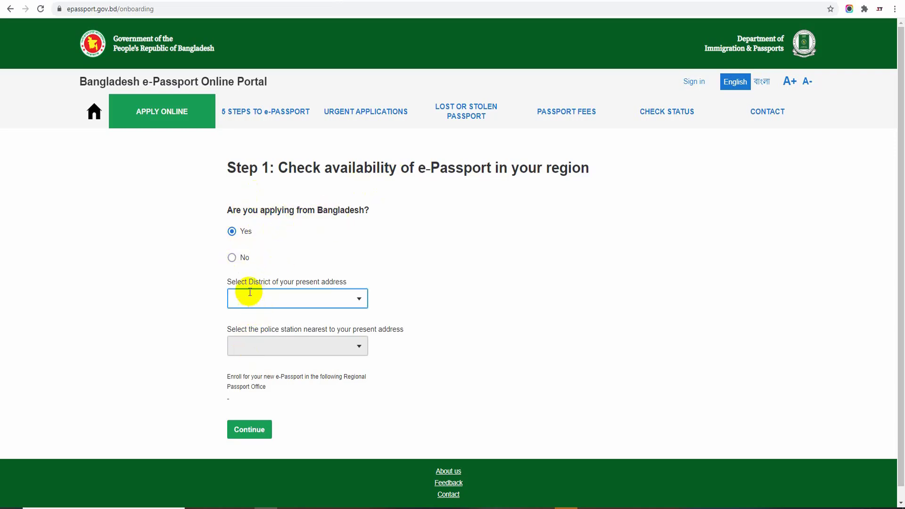
{"action": "left_click", "coordinate": [307, 296]}
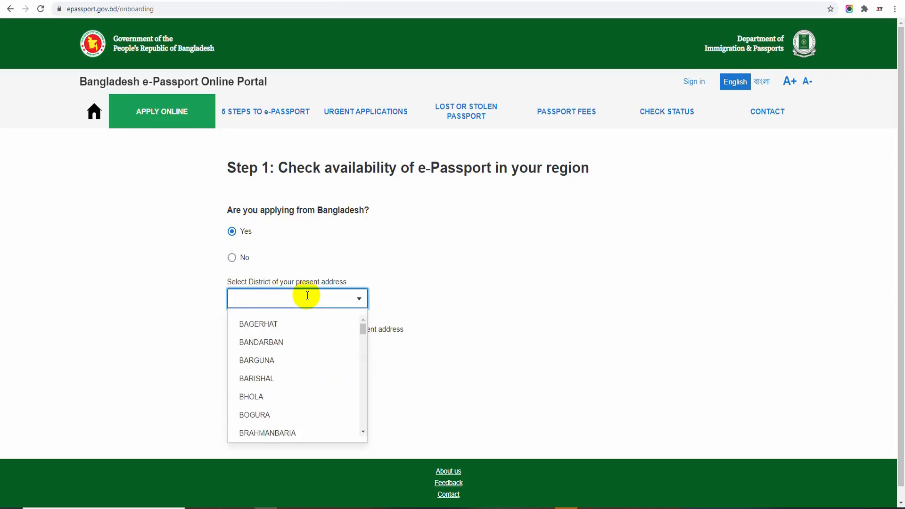
{"action": "type", "text": "d"}
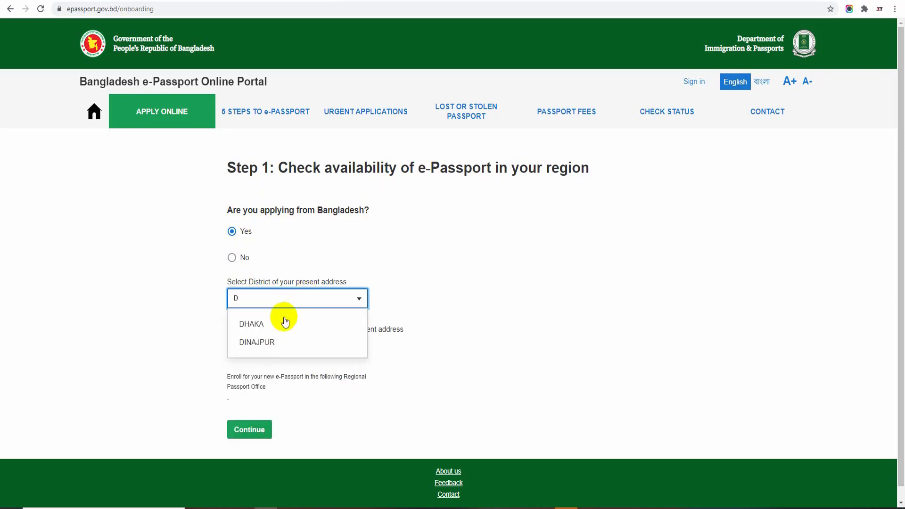
{"action": "left_click", "coordinate": [285, 319]}
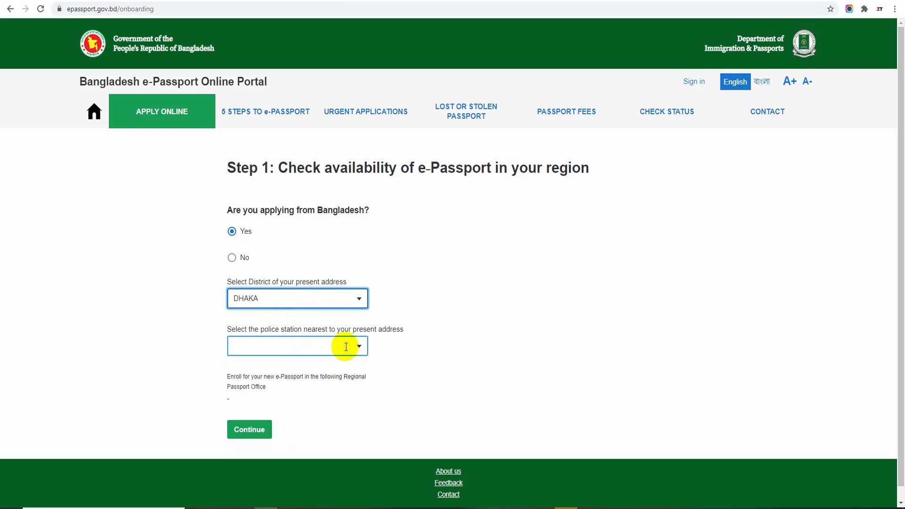
{"action": "left_click", "coordinate": [325, 347]}
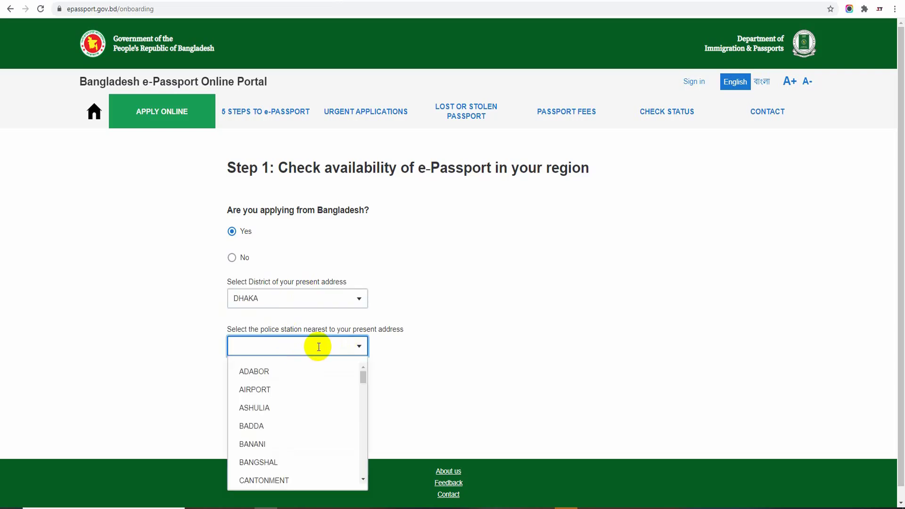
{"action": "type", "text": "UTTA"}
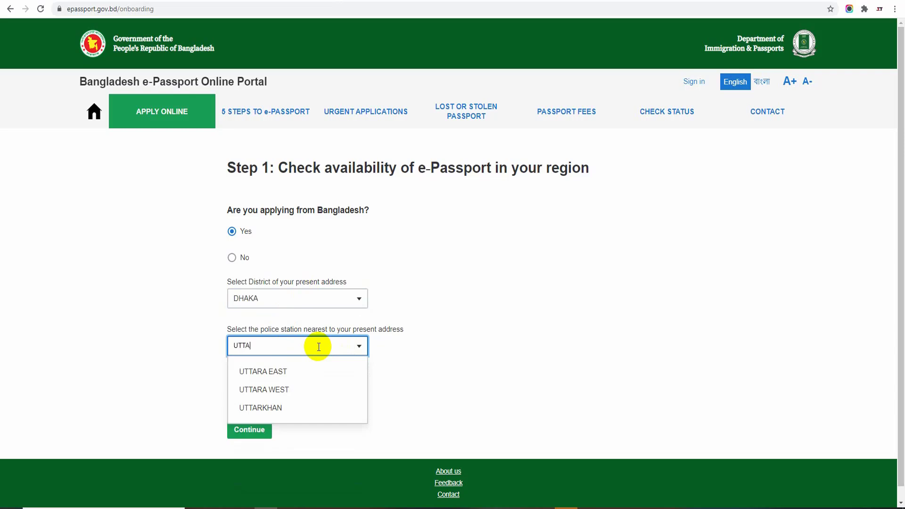
{"action": "left_click", "coordinate": [272, 412]}
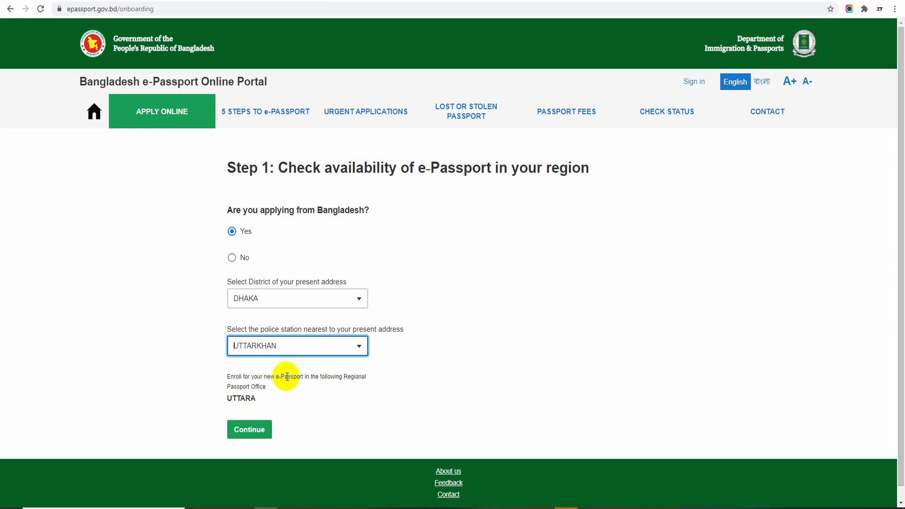
{"action": "left_click", "coordinate": [255, 429]}
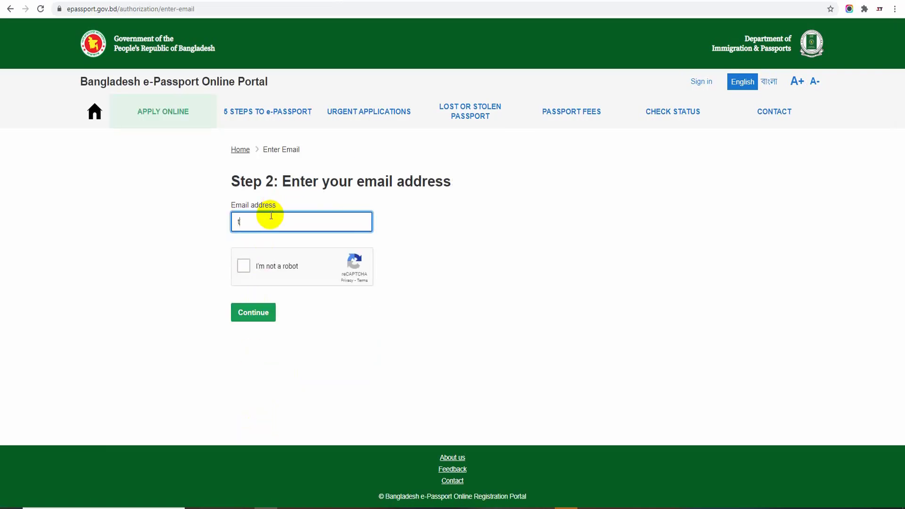
Step: Enter the saved email address, pass the not-a-robot check, and continue
{"action": "type", "text": "t"}
{"action": "key", "text": "Down"}
{"action": "key", "text": "Return"}
{"action": "left_click", "coordinate": [244, 270]}
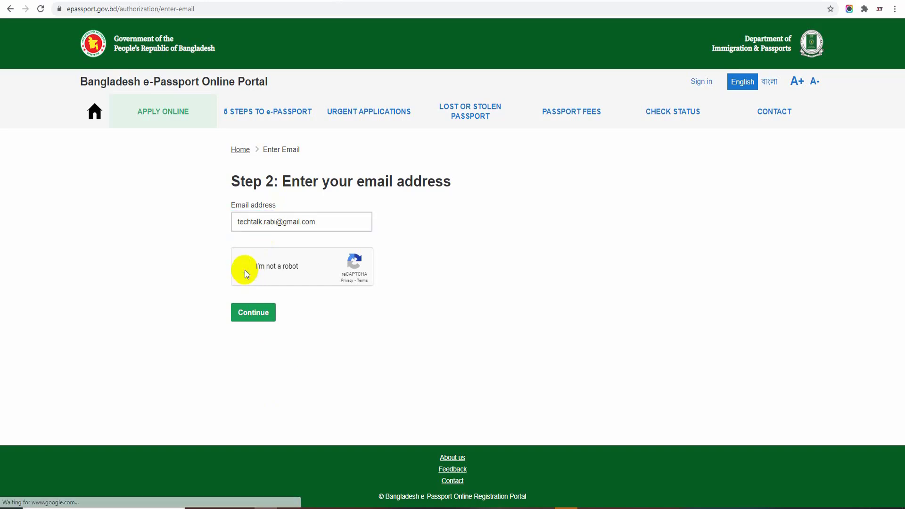
{"action": "left_click", "coordinate": [250, 312]}
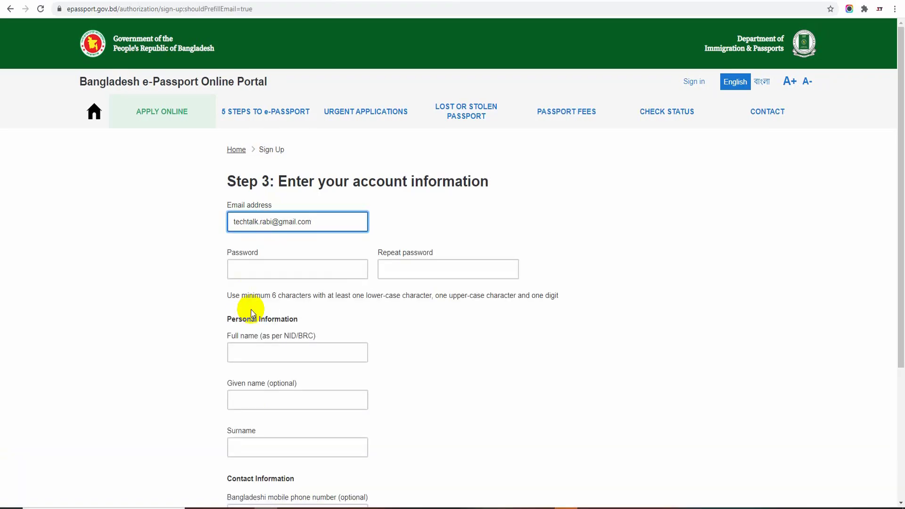
Step: Paste the account password into both Password and Repeat password fields
{"action": "left_click", "coordinate": [259, 270]}
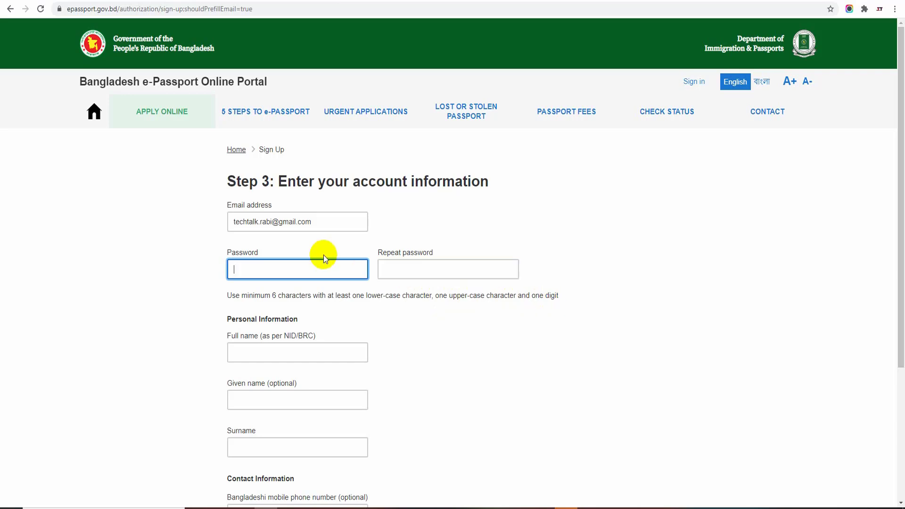
{"action": "key", "text": "ctrl+v"}
{"action": "left_click", "coordinate": [388, 264]}
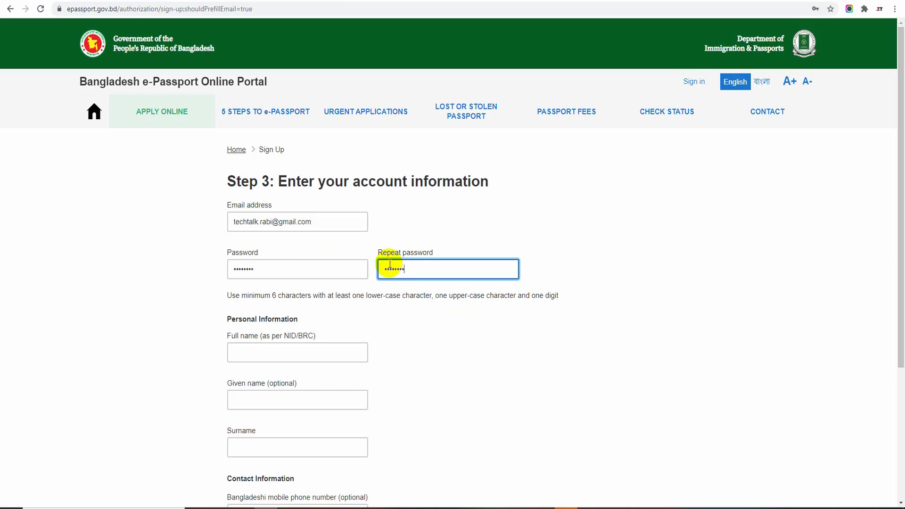
{"action": "key", "text": "ctrl+v"}
{"action": "left_click", "coordinate": [282, 353]}
{"action": "left_click", "coordinate": [396, 353]}
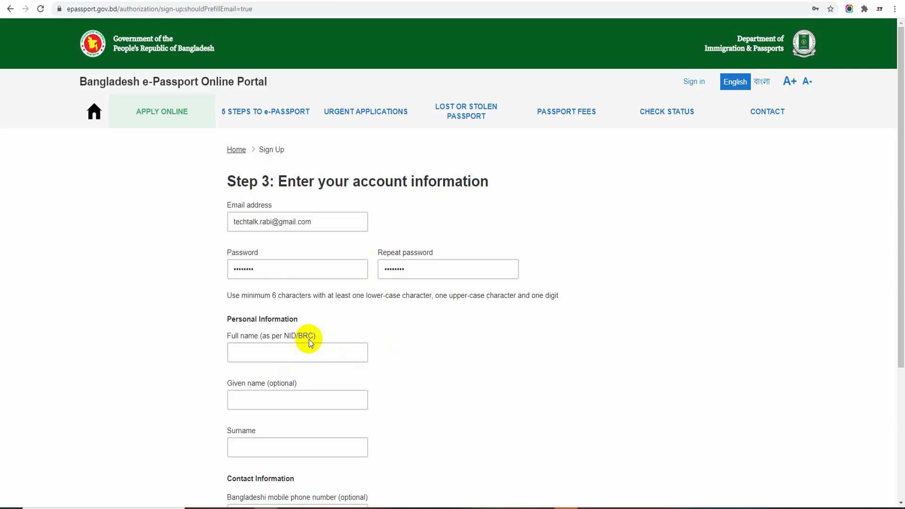
Step: Fill in the applicant's full name, given name and surname
{"action": "left_click", "coordinate": [304, 347]}
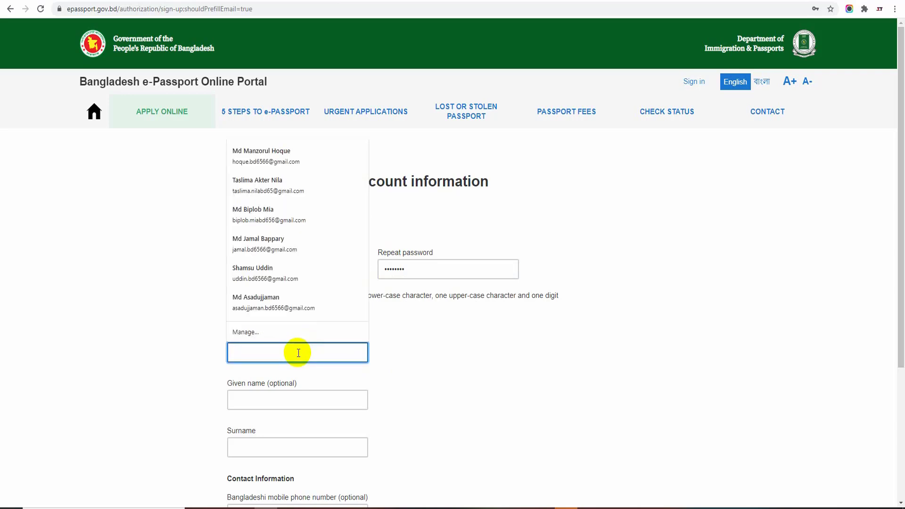
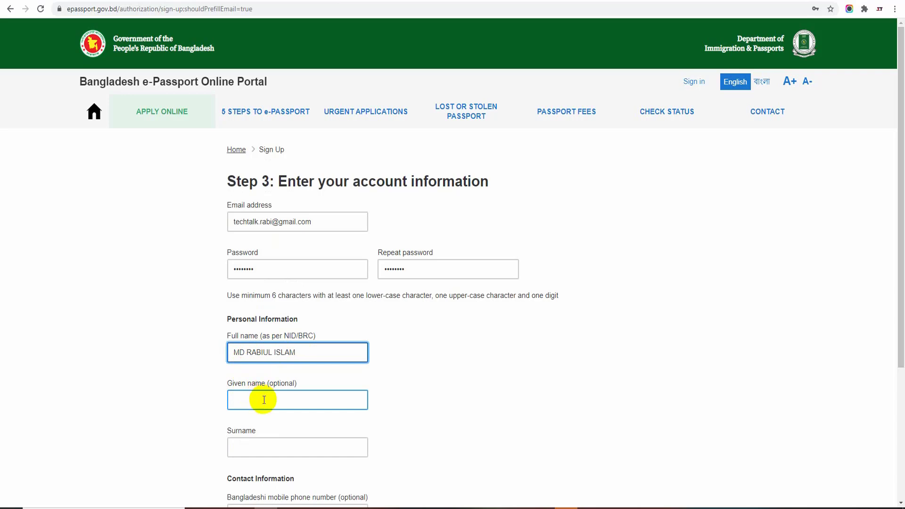
{"action": "left_click", "coordinate": [262, 394]}
{"action": "left_click", "coordinate": [262, 396]}
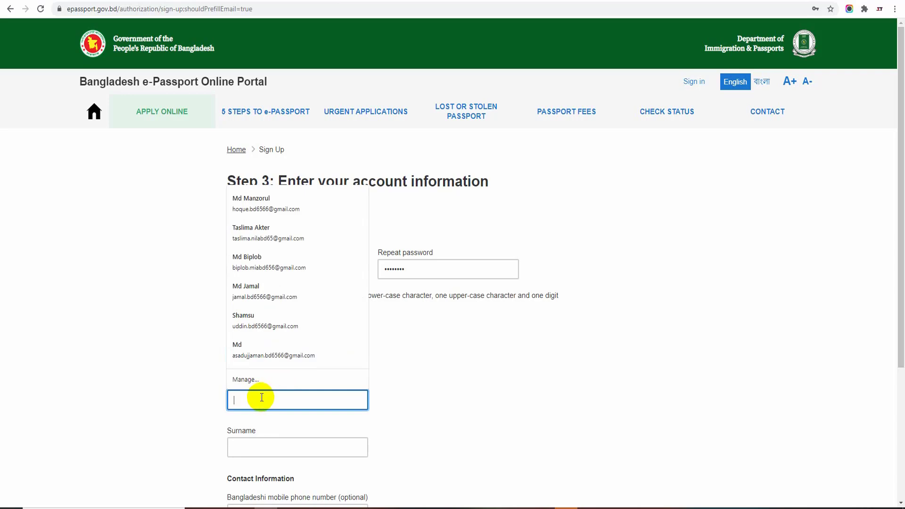
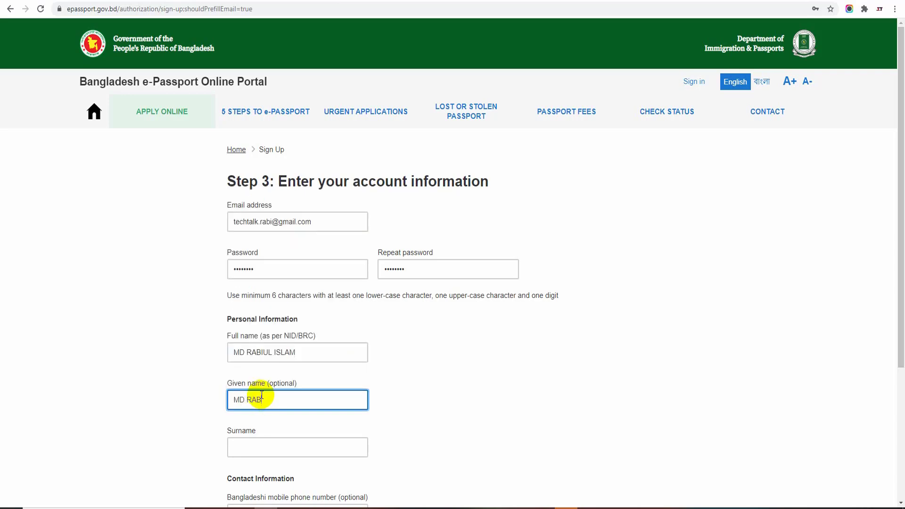
{"action": "left_click", "coordinate": [271, 444]}
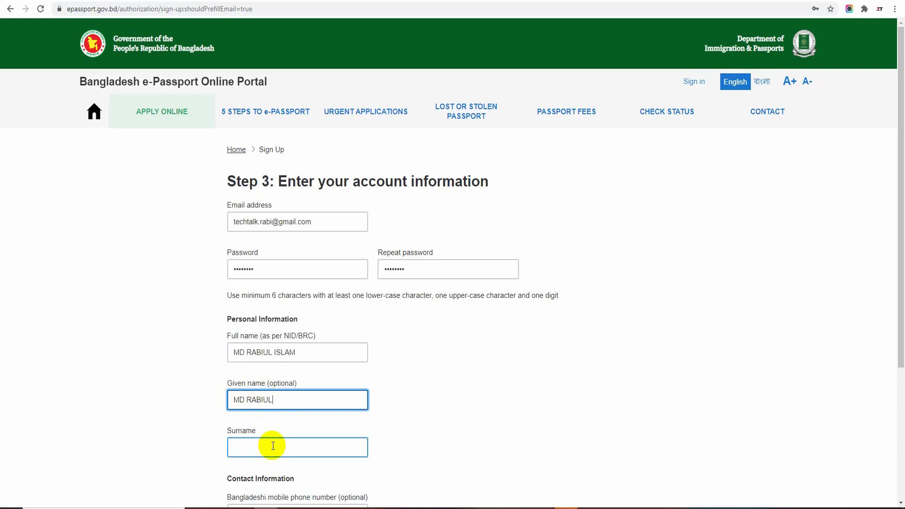
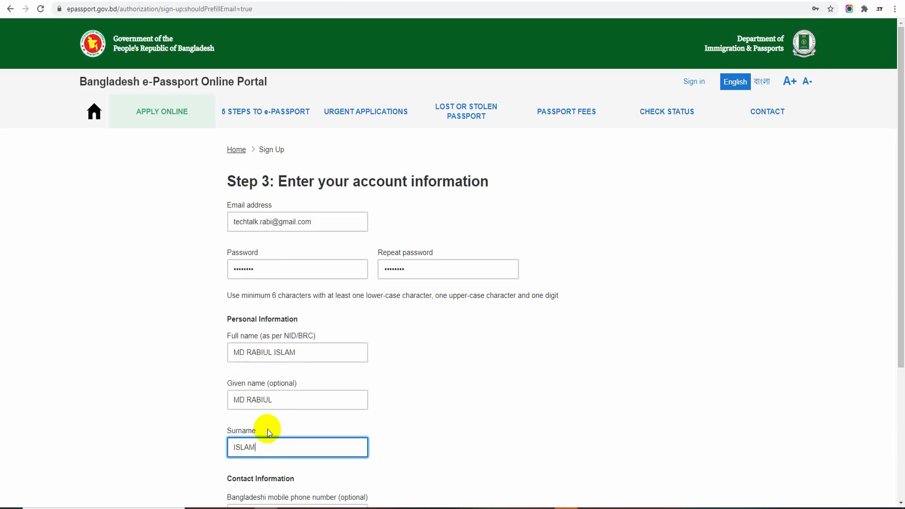
Step: Enter the mobile number, pass the robot check, and create the account
{"action": "scroll", "coordinate": [267, 429], "scroll_direction": "down", "scroll_amount": 2}
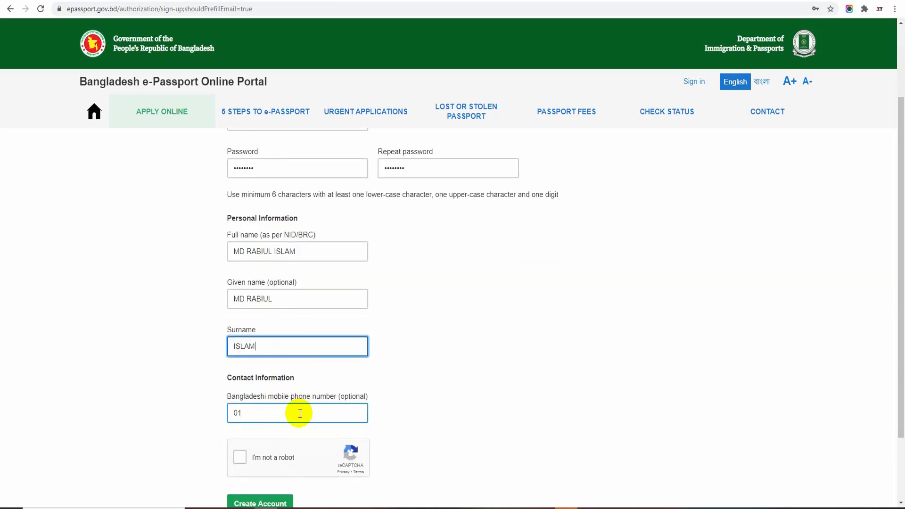
{"action": "left_click", "coordinate": [319, 413]}
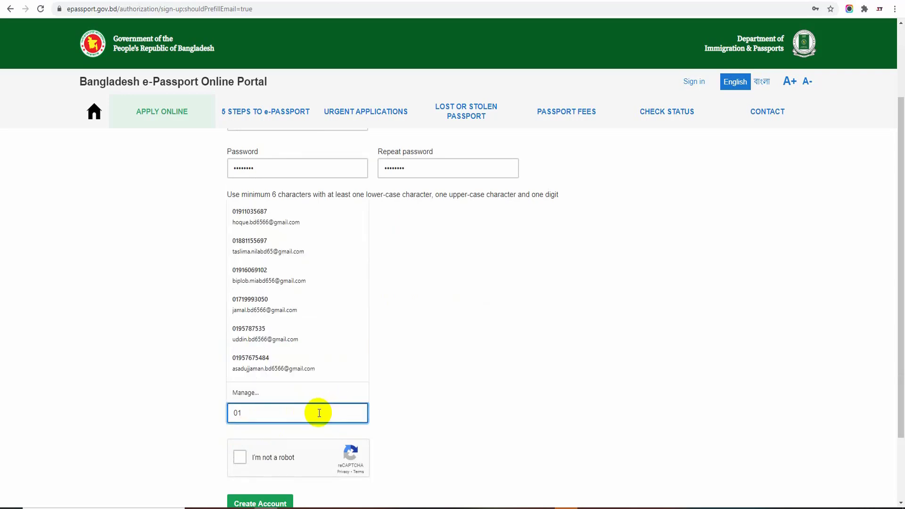
{"action": "type", "text": "9471660"}
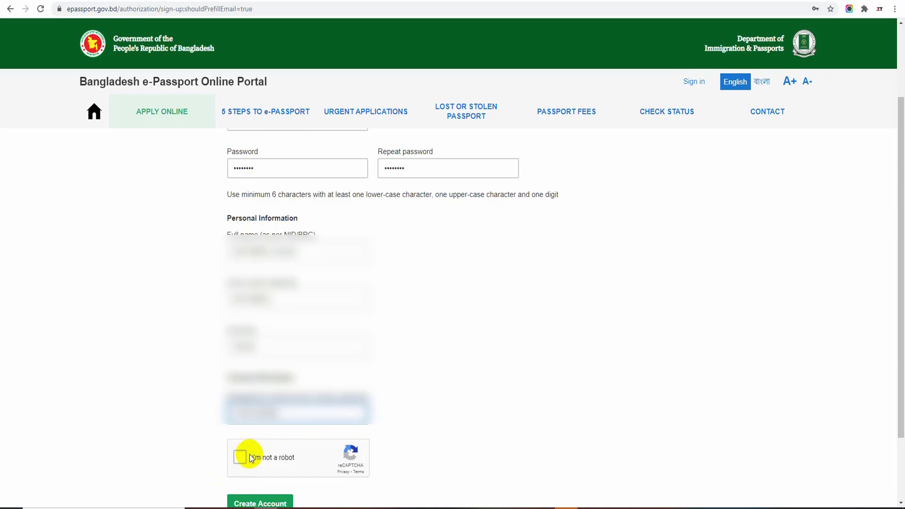
{"action": "left_click", "coordinate": [242, 457]}
{"action": "scroll", "coordinate": [271, 443], "scroll_direction": "down", "scroll_amount": 2}
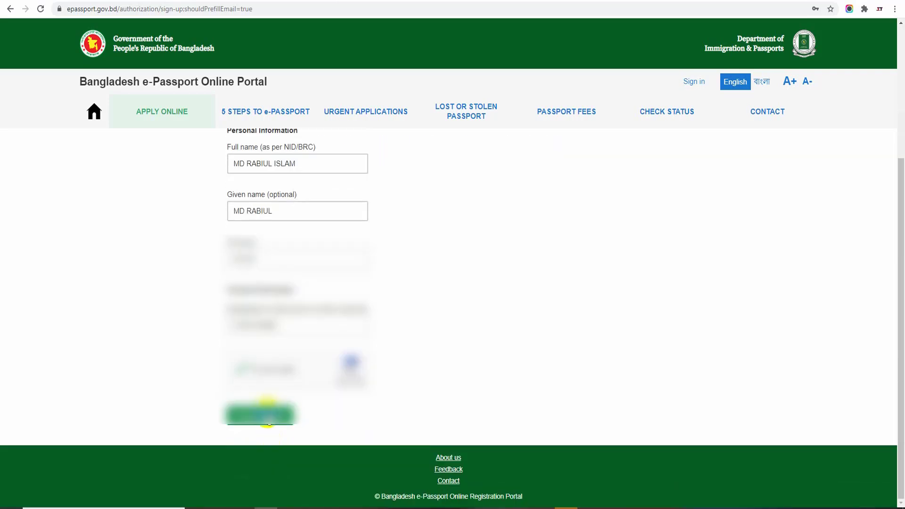
{"action": "left_click", "coordinate": [267, 413]}
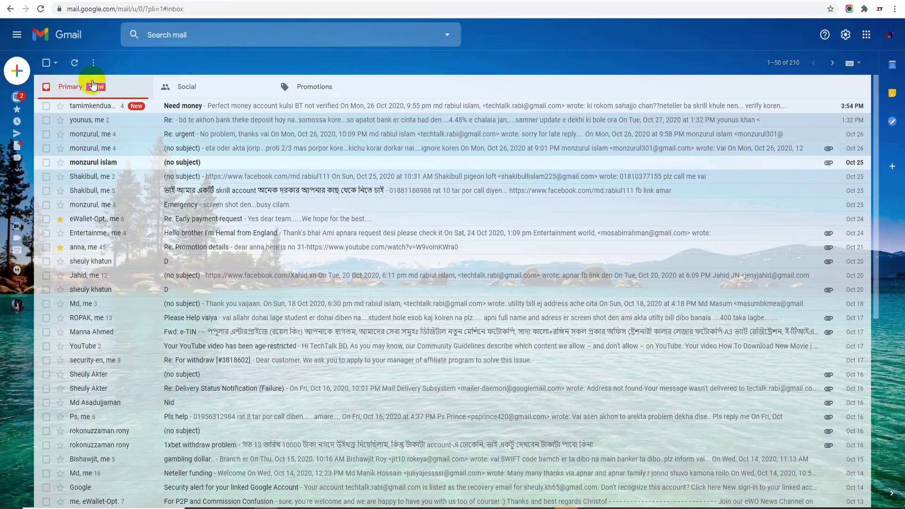
Step: Refresh the Gmail inbox and open the 'ePassport Online Portal: Please activate your account' email
{"action": "mouse_move", "coordinate": [23, 99]}
{"action": "left_click", "coordinate": [50, 96]}
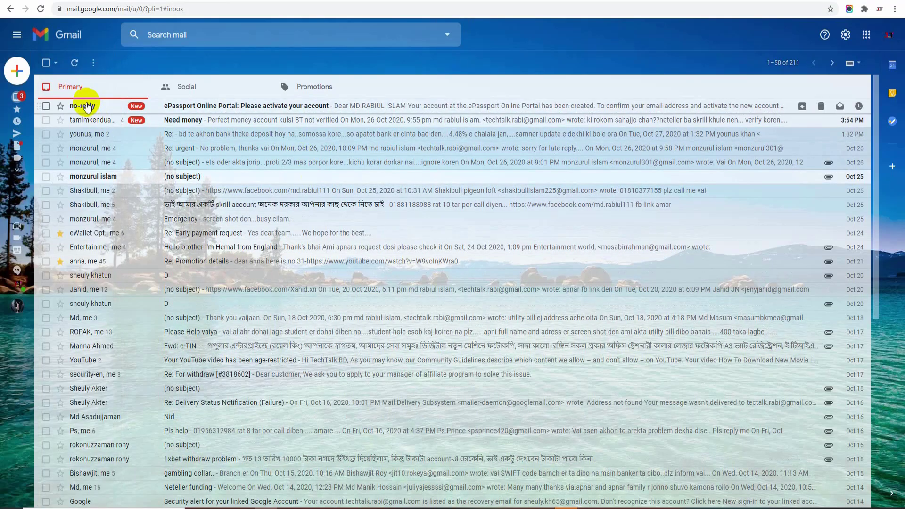
{"action": "left_click", "coordinate": [87, 106]}
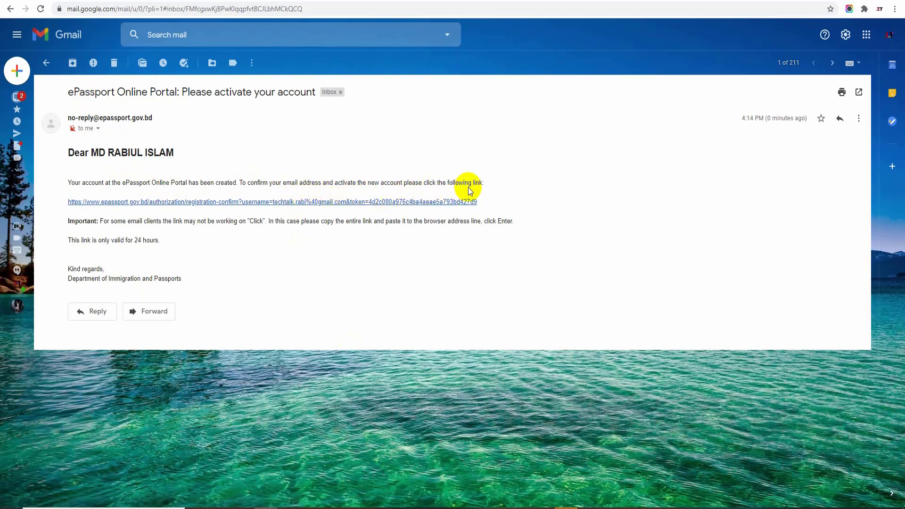
Step: Follow the email's activation link, then go to the portal's sign-in page
{"action": "left_click", "coordinate": [194, 203]}
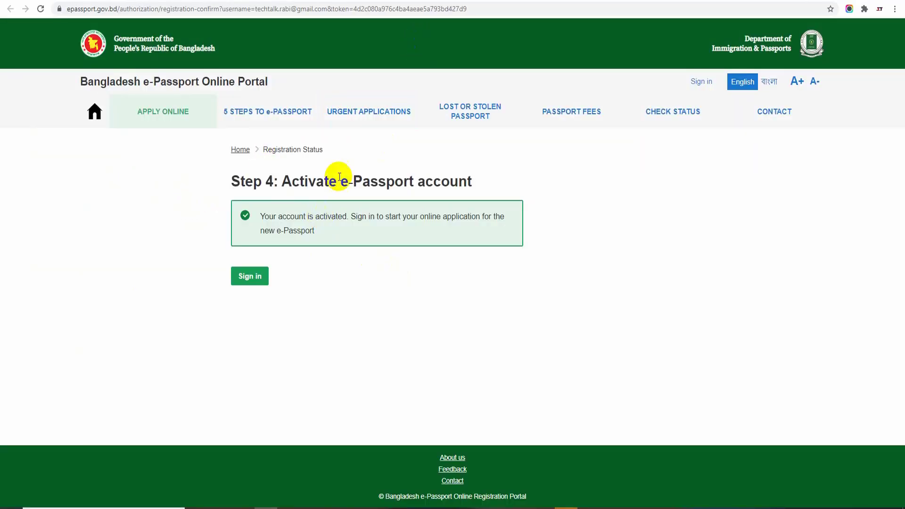
{"action": "left_click", "coordinate": [251, 278]}
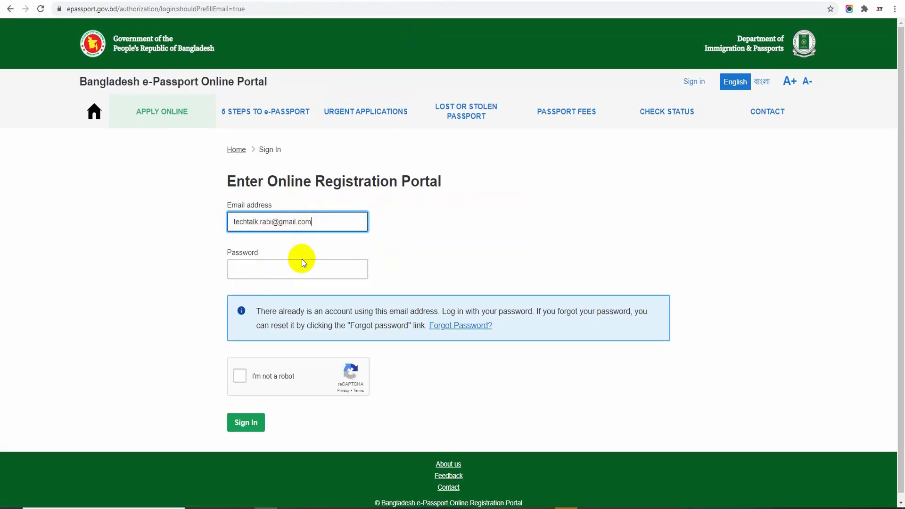
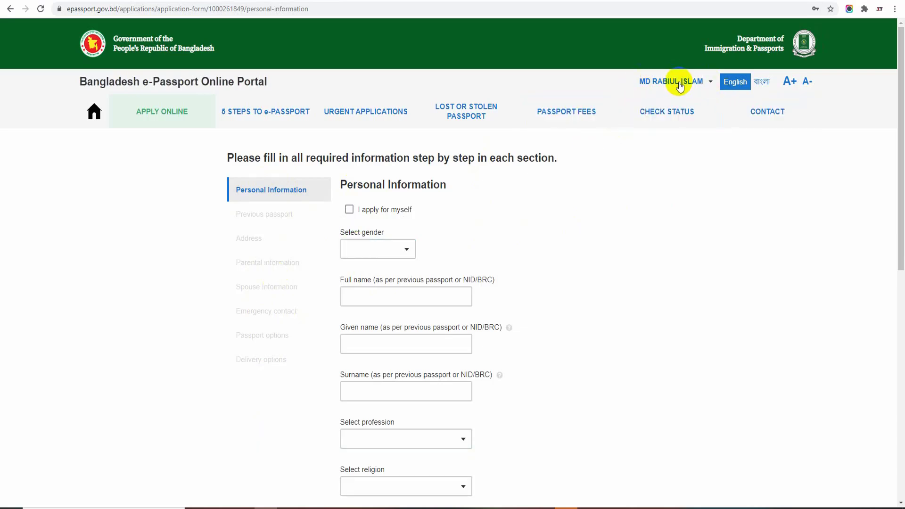
Step: Mark the application as for myself and set gender to MALE
{"action": "left_click", "coordinate": [710, 81]}
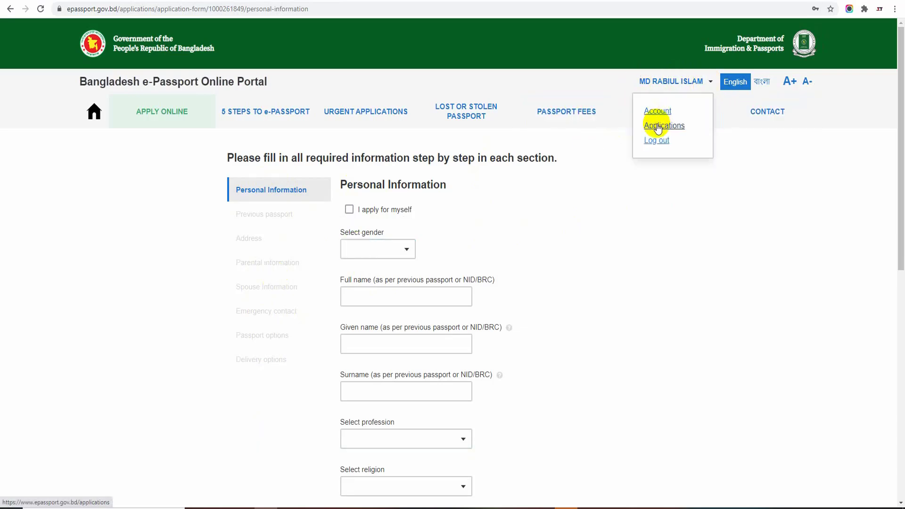
{"action": "left_click", "coordinate": [707, 206]}
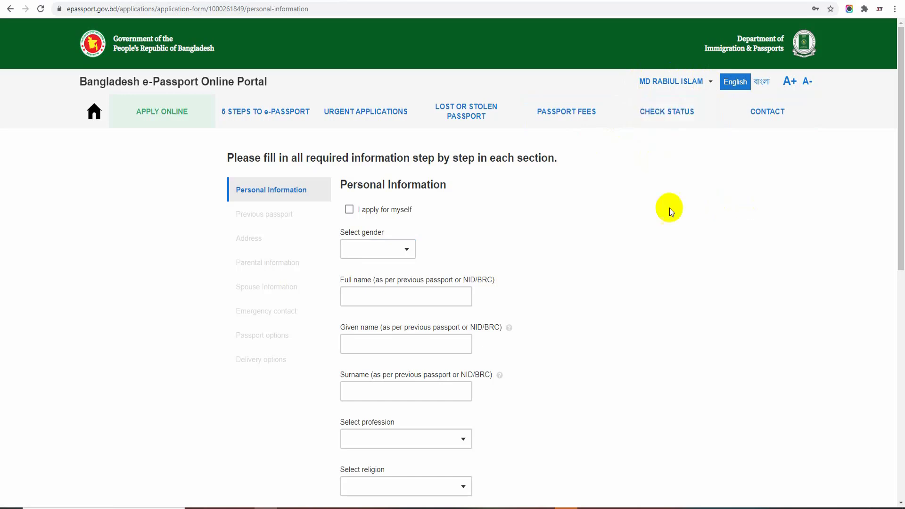
{"action": "left_click", "coordinate": [349, 210]}
{"action": "left_click", "coordinate": [362, 250]}
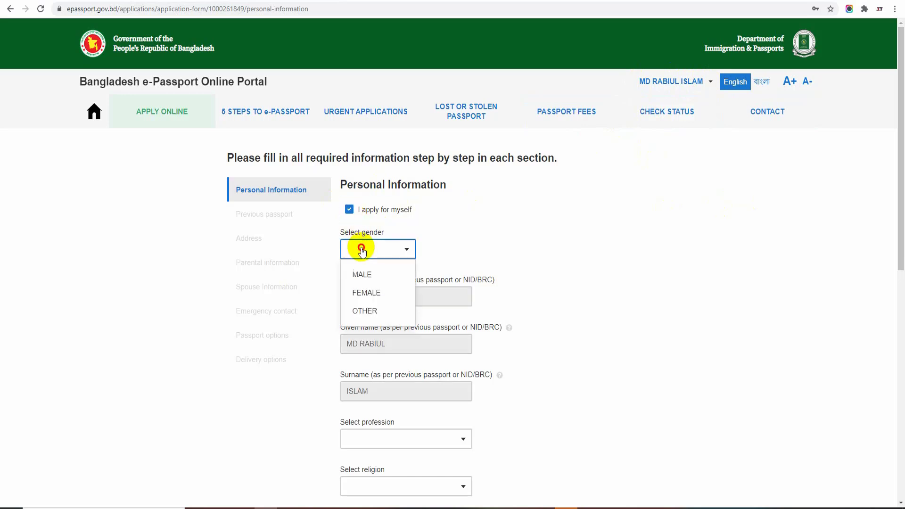
{"action": "left_click", "coordinate": [361, 273]}
Step: Set profession to BUSINESS and religion to ISLAM
{"action": "scroll", "coordinate": [380, 413], "scroll_direction": "down", "scroll_amount": 1}
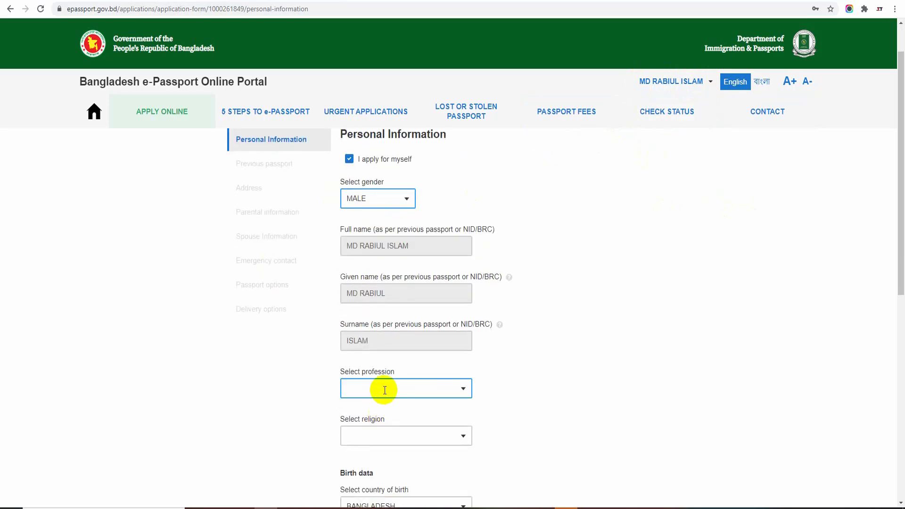
{"action": "left_click", "coordinate": [384, 390]}
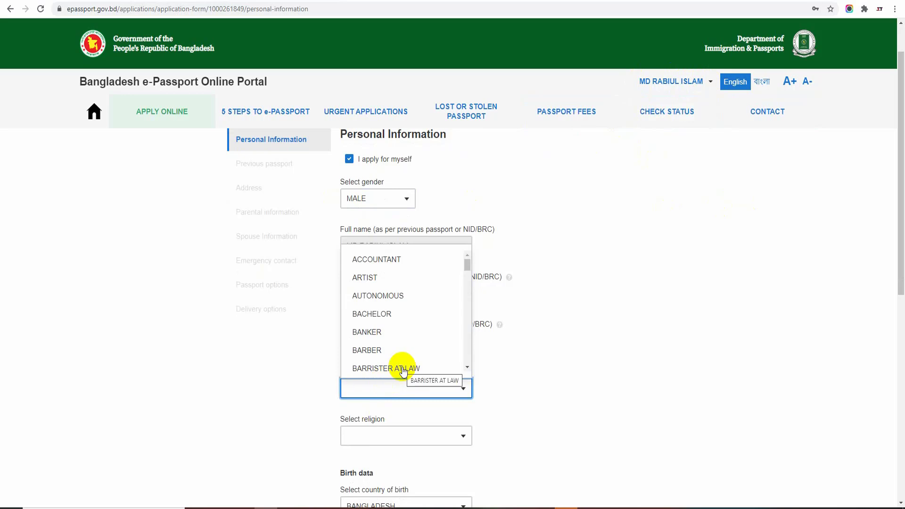
{"action": "scroll", "coordinate": [403, 370], "scroll_direction": "down", "scroll_amount": 1}
{"action": "left_click", "coordinate": [386, 368]}
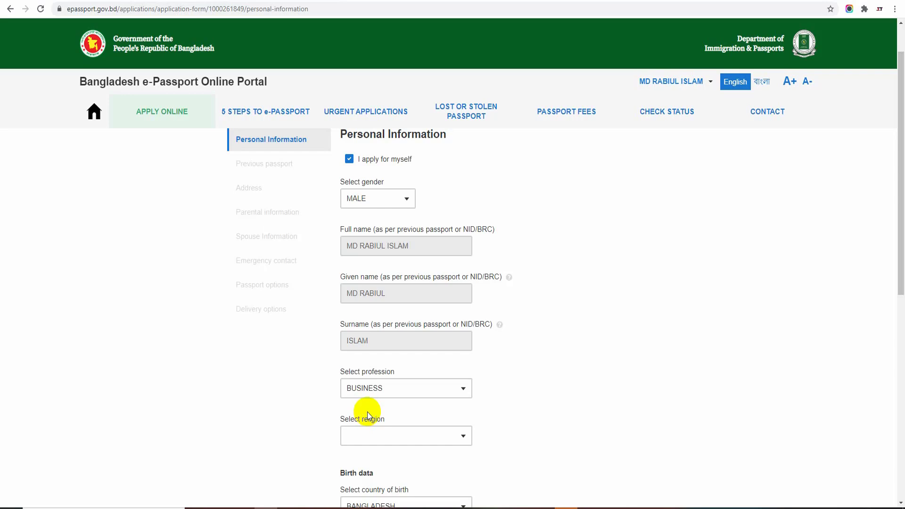
{"action": "left_click", "coordinate": [367, 430]}
{"action": "left_click", "coordinate": [364, 361]}
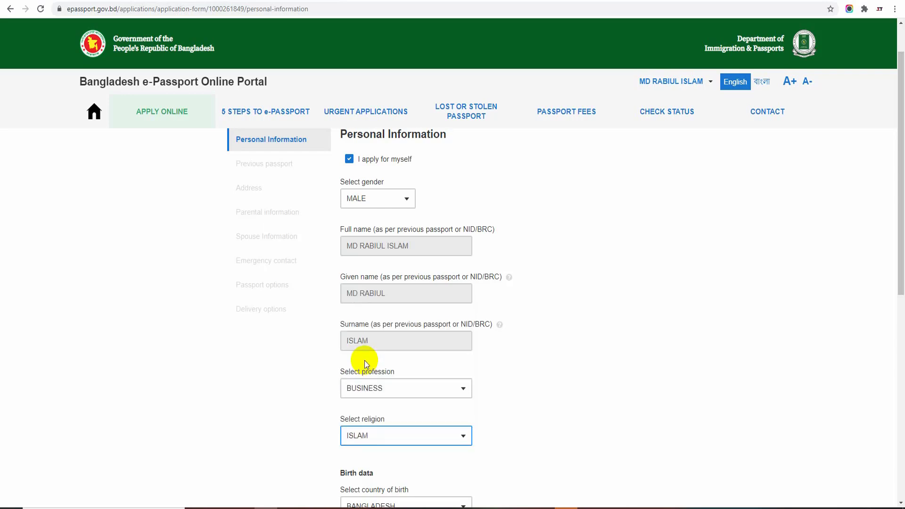
{"action": "scroll", "coordinate": [362, 358], "scroll_direction": "down", "scroll_amount": 2}
{"action": "left_click", "coordinate": [376, 454]}
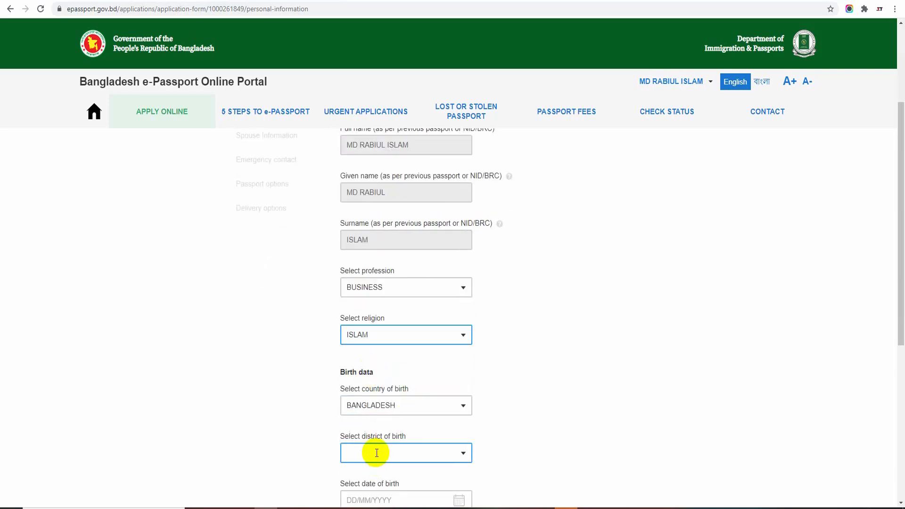
{"action": "left_click", "coordinate": [406, 452]}
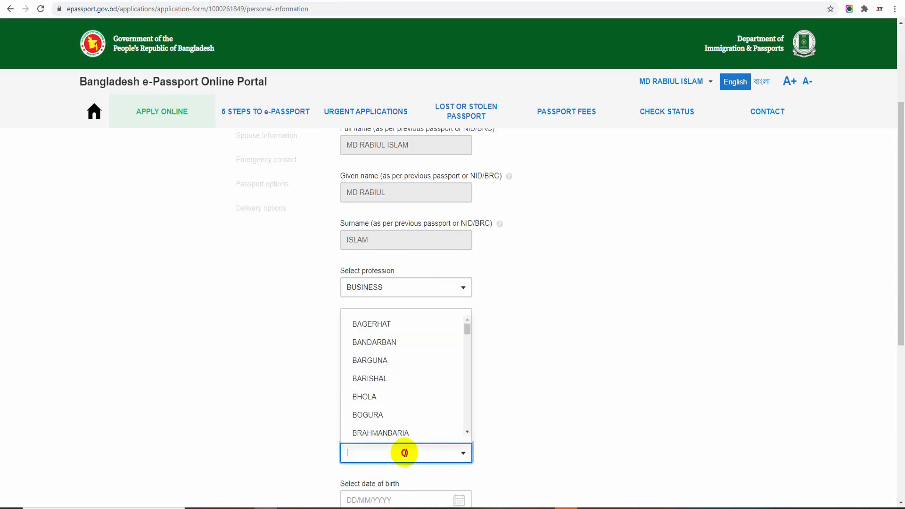
{"action": "type", "text": "dh"}
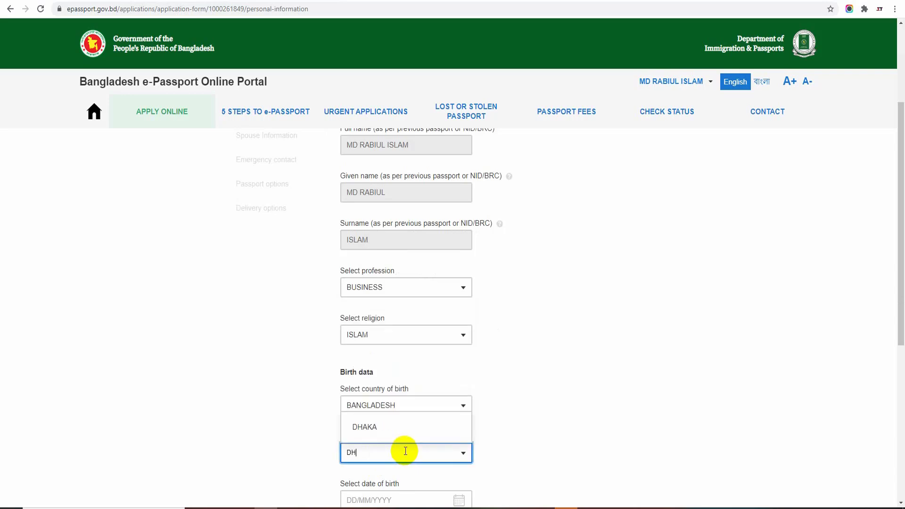
{"action": "left_click", "coordinate": [397, 428]}
{"action": "scroll", "coordinate": [397, 428], "scroll_direction": "down", "scroll_amount": 2}
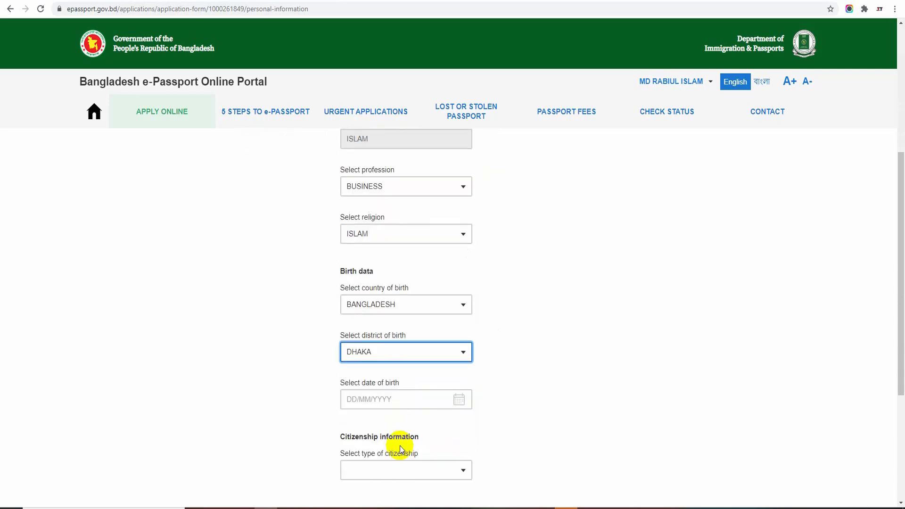
{"action": "left_click", "coordinate": [460, 402]}
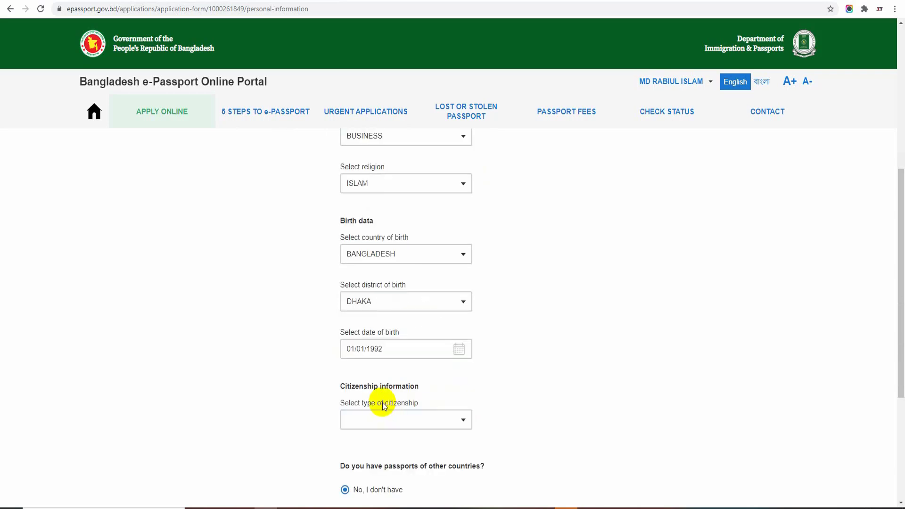
{"action": "left_click", "coordinate": [384, 418]}
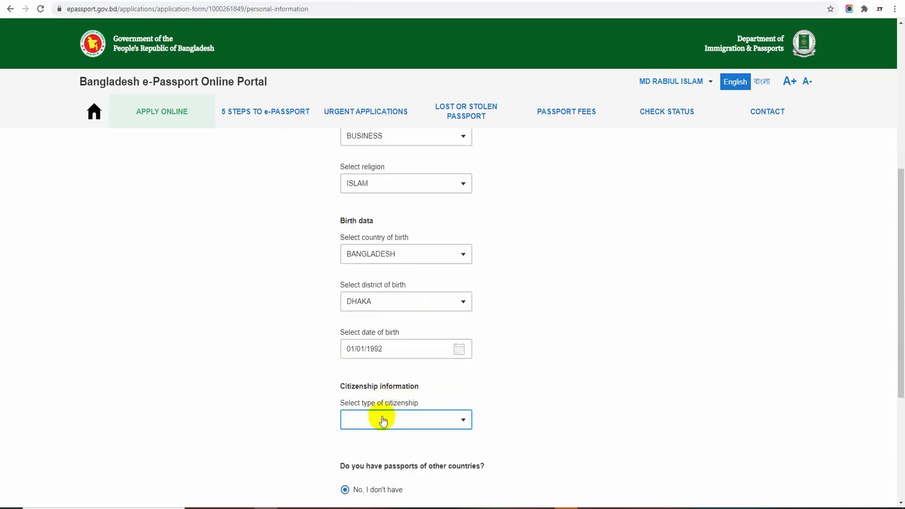
Step: Set the citizenship type to BY BIRTH
{"action": "left_click", "coordinate": [384, 409]}
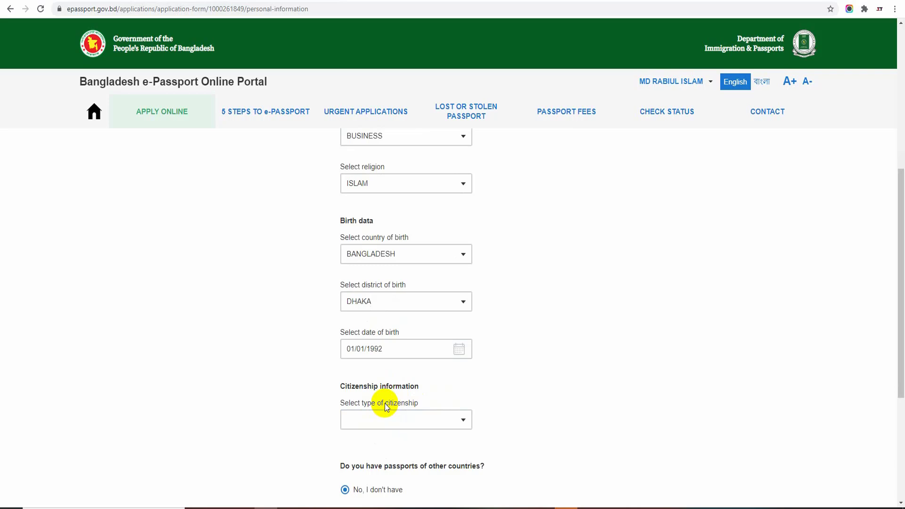
{"action": "left_click", "coordinate": [384, 417]}
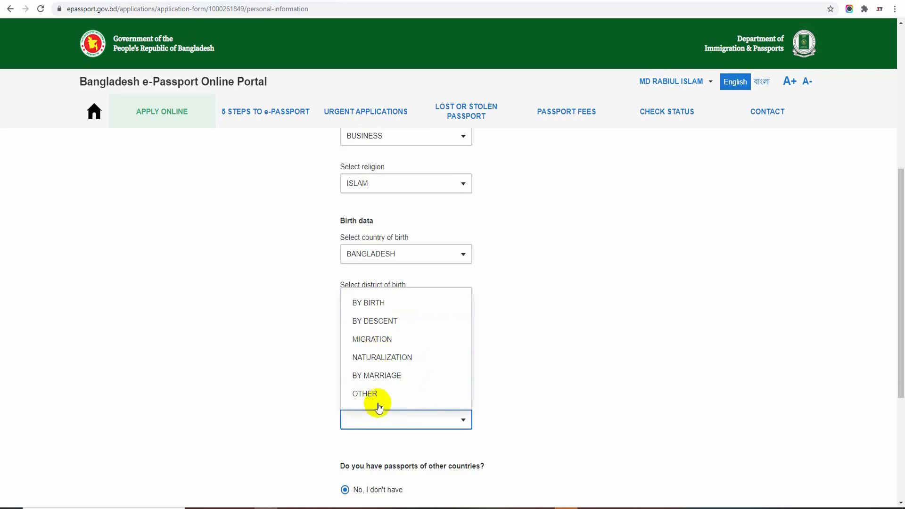
{"action": "left_click", "coordinate": [377, 303]}
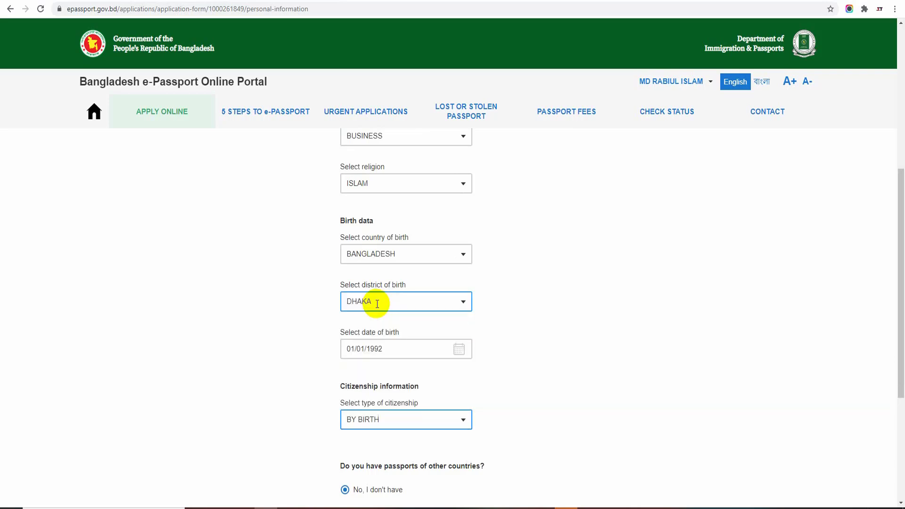
Step: Enter the National ID number and save the personal information
{"action": "scroll", "coordinate": [372, 372], "scroll_direction": "down", "scroll_amount": 2}
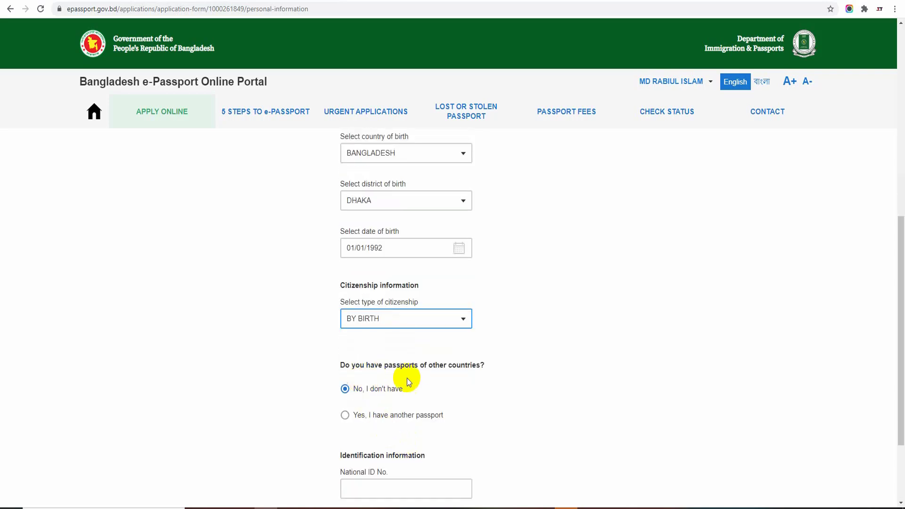
{"action": "scroll", "coordinate": [391, 401], "scroll_direction": "down", "scroll_amount": 2}
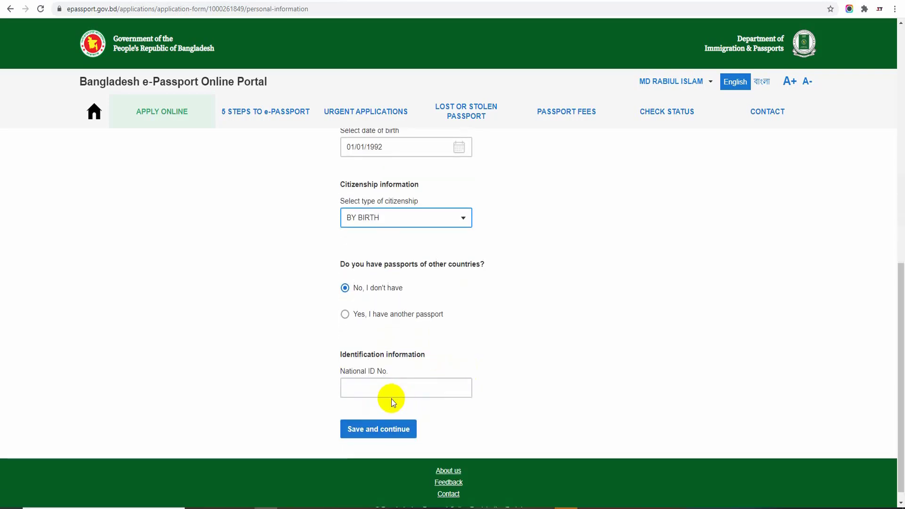
{"action": "left_click", "coordinate": [382, 390]}
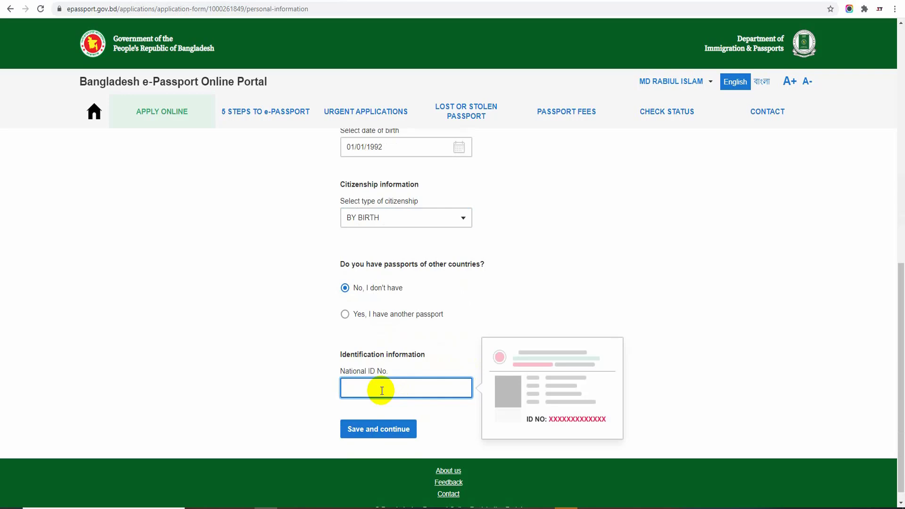
{"action": "left_click", "coordinate": [376, 428]}
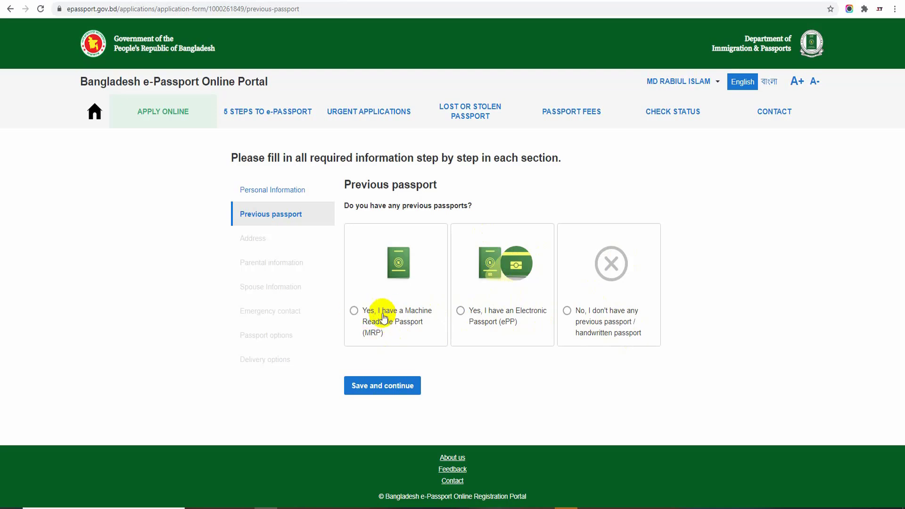
Step: Declare a previous MRP, reason CONVERSION TO EPASSPORT, and enter its passport number
{"action": "left_click", "coordinate": [354, 312]}
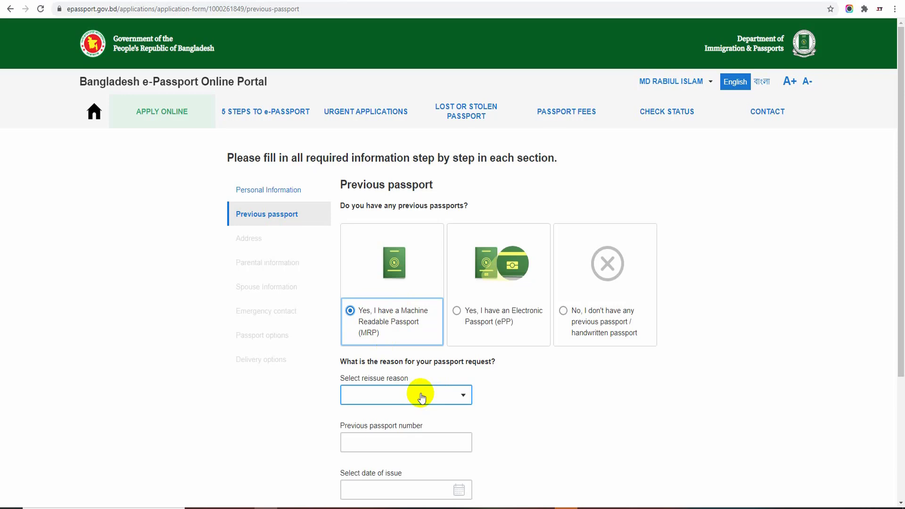
{"action": "left_click", "coordinate": [422, 398]}
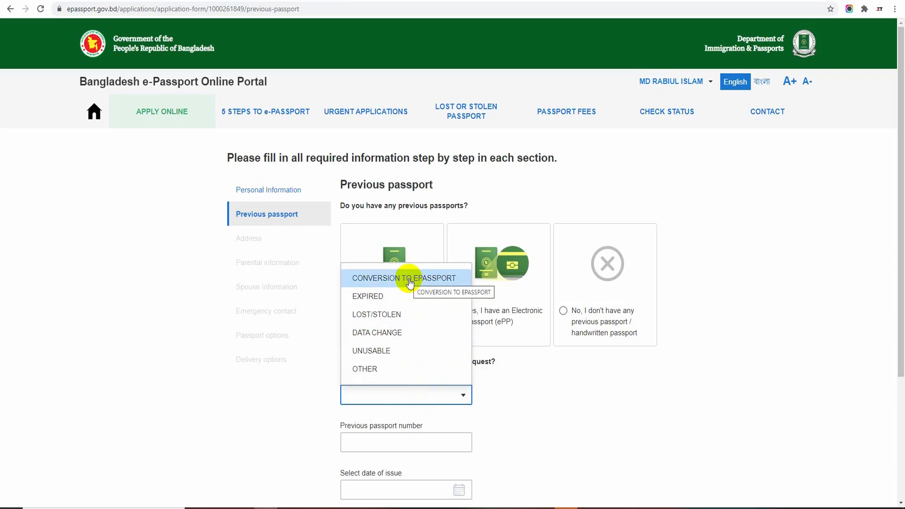
{"action": "left_click", "coordinate": [409, 279]}
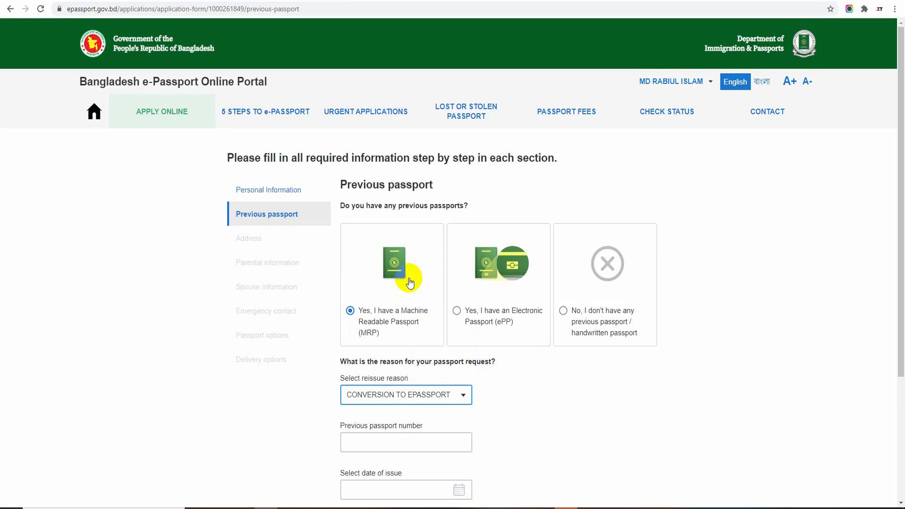
{"action": "left_click", "coordinate": [399, 442]}
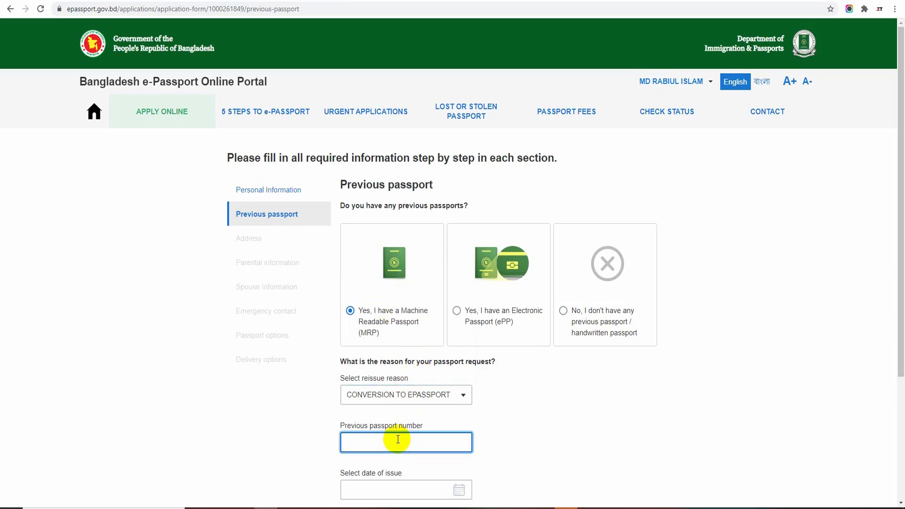
{"action": "type", "text": "EB"}
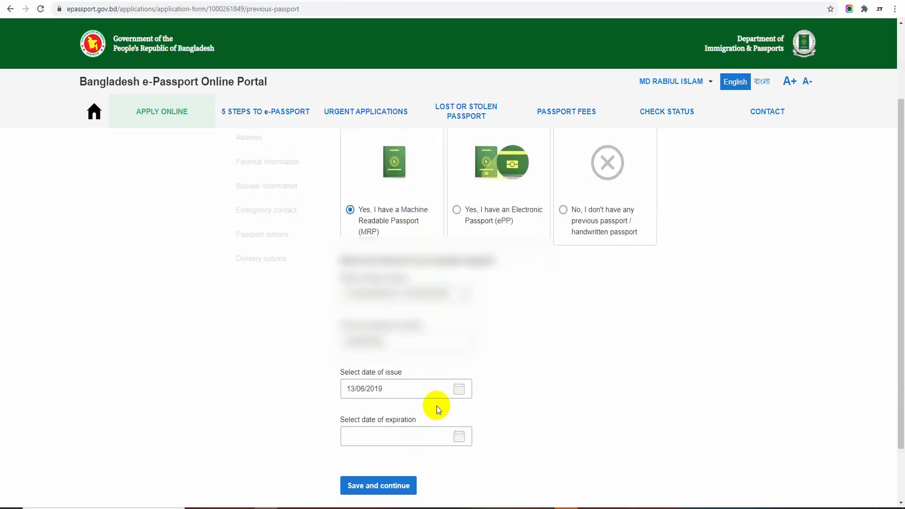
Step: Set issue date 13/06/2019 and expiry 12/06/2024, then save the passport details
{"action": "left_click", "coordinate": [376, 387]}
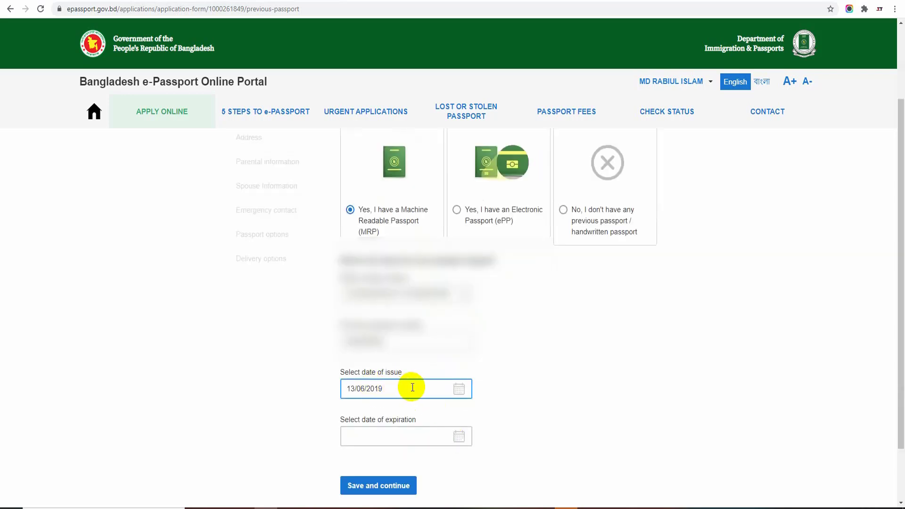
{"action": "left_click", "coordinate": [459, 436]}
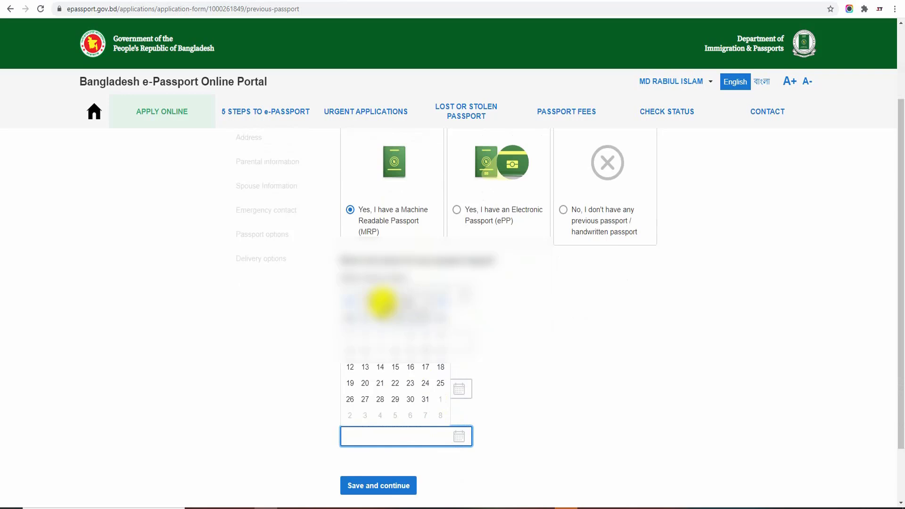
{"action": "left_click", "coordinate": [382, 302]}
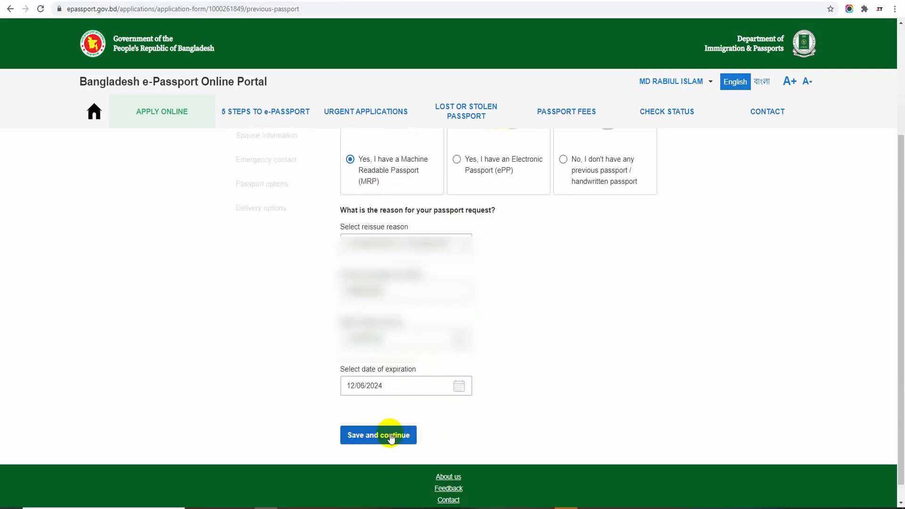
{"action": "left_click", "coordinate": [379, 434]}
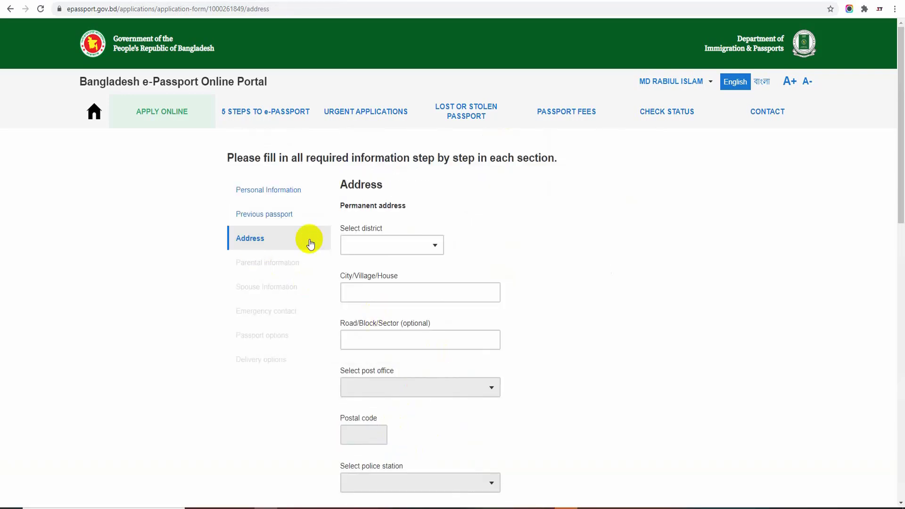
Step: Set the permanent district to DHAKA and enter the house/road line
{"action": "left_click", "coordinate": [382, 244]}
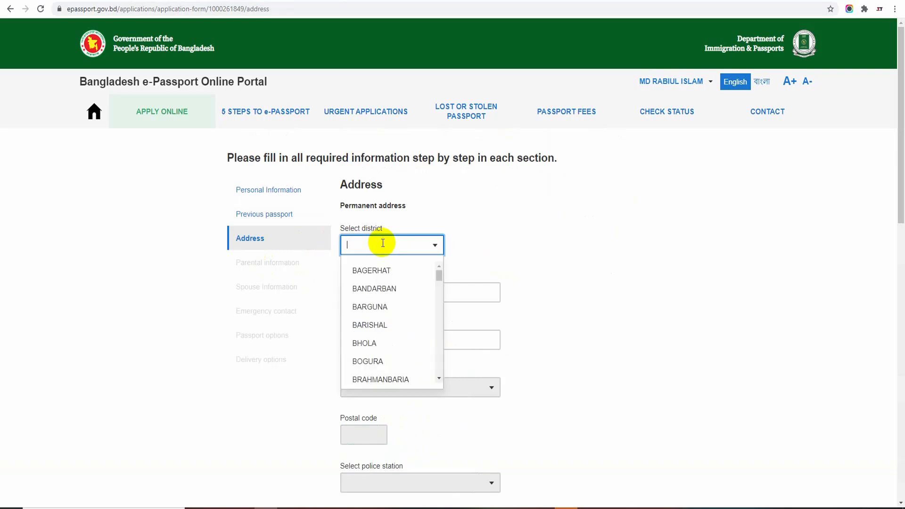
{"action": "type", "text": "DHAK"}
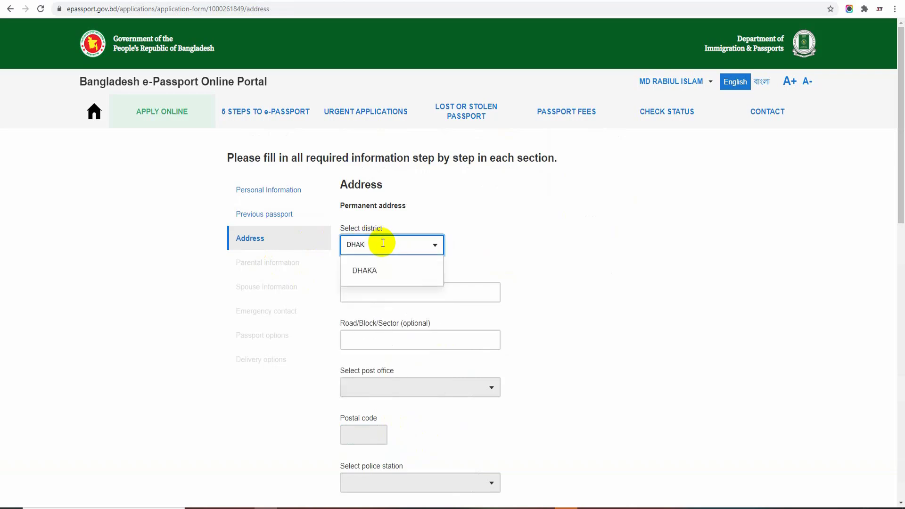
{"action": "left_click", "coordinate": [384, 278]}
{"action": "left_click", "coordinate": [384, 294]}
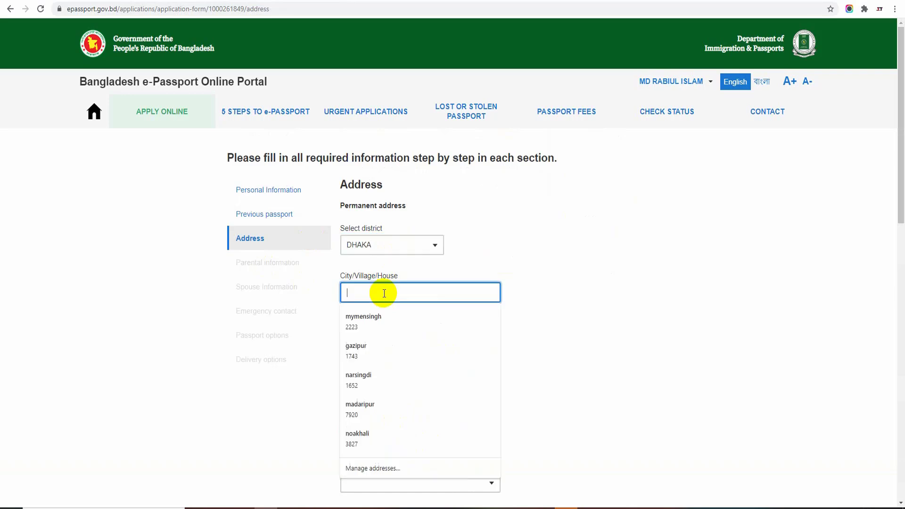
{"action": "key", "text": "Escape"}
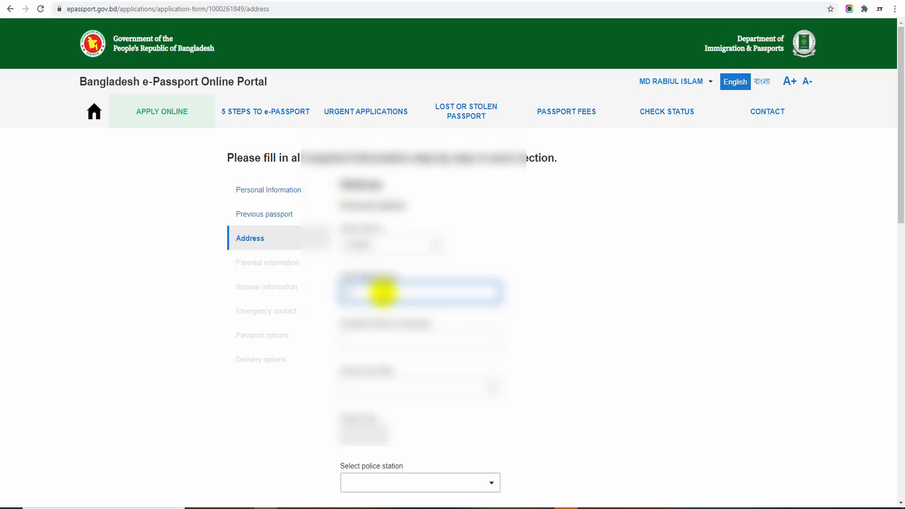
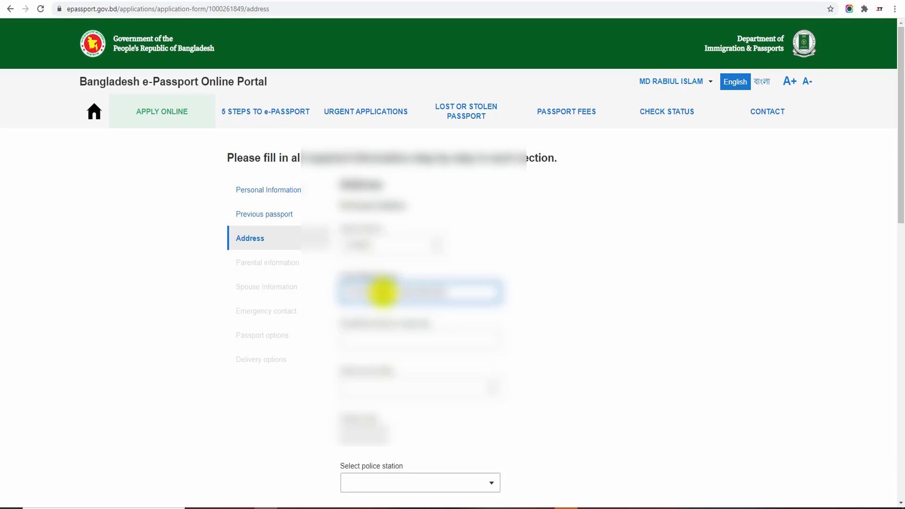
Step: Choose the permanent address's post office and police station
{"action": "left_click", "coordinate": [389, 382]}
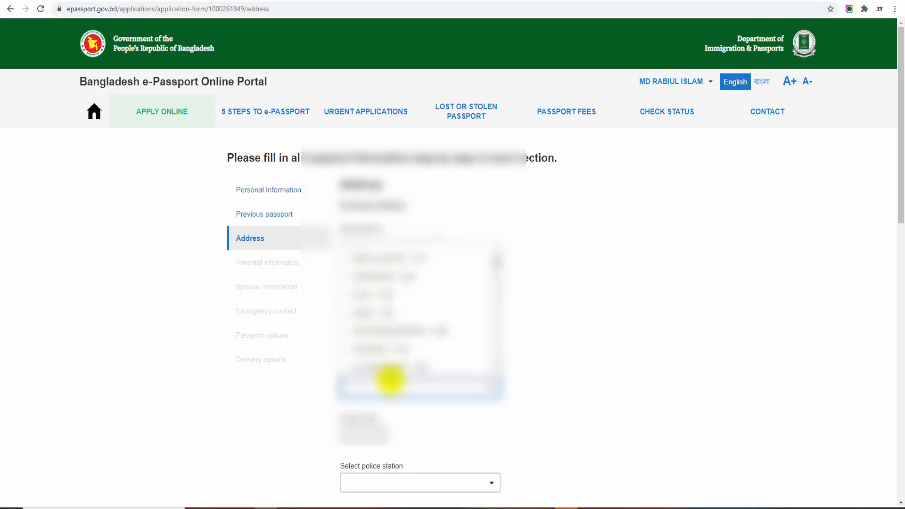
{"action": "left_click", "coordinate": [390, 374]}
{"action": "scroll", "coordinate": [380, 423], "scroll_direction": "down", "scroll_amount": 1}
{"action": "left_click", "coordinate": [380, 427]}
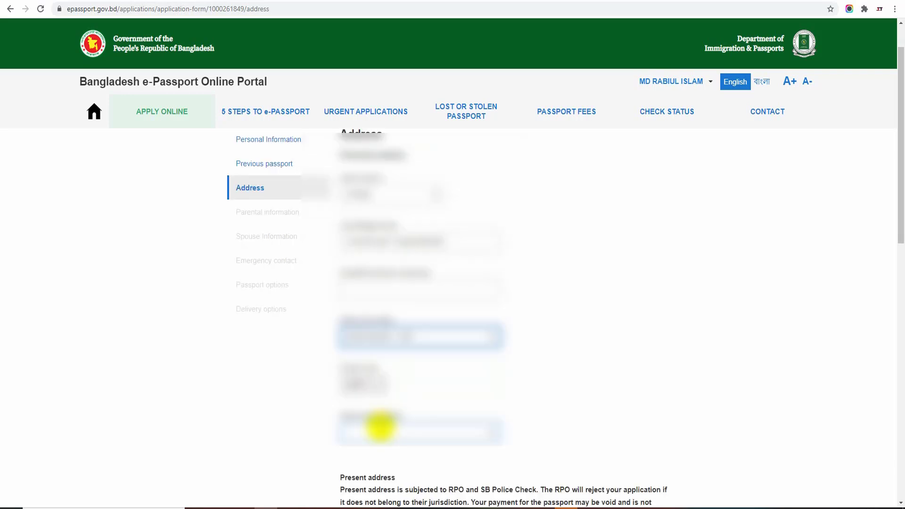
{"action": "type", "text": "Sa"}
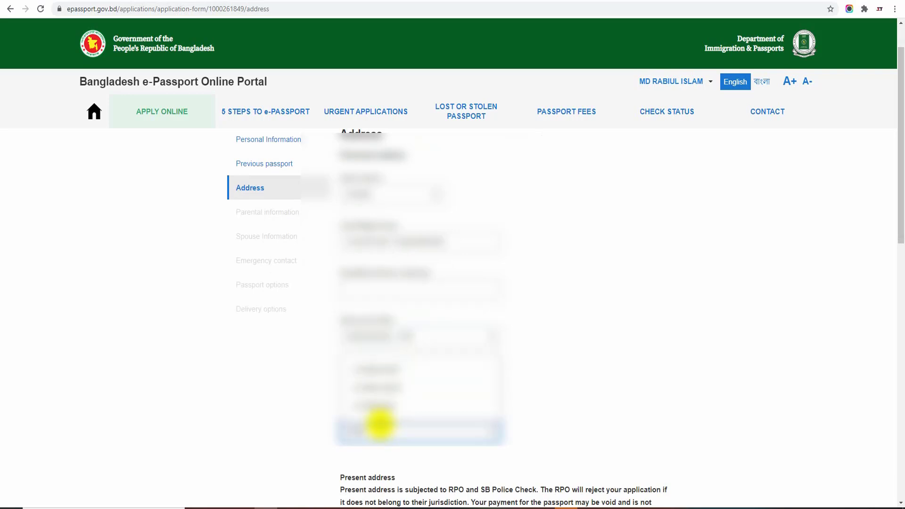
{"action": "left_click", "coordinate": [379, 405]}
{"action": "scroll", "coordinate": [403, 395], "scroll_direction": "down", "scroll_amount": 3}
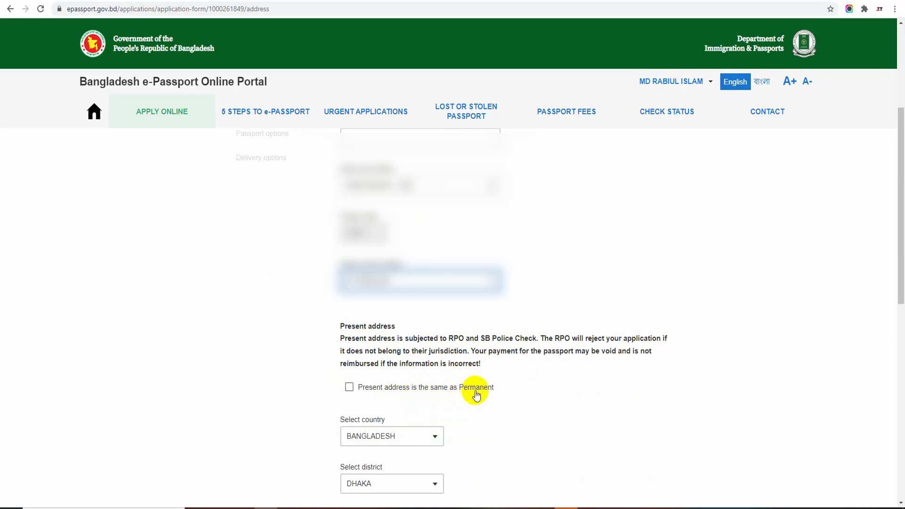
Step: Make present address same as permanent, keep RPO UTTARA, and save the Address step
{"action": "left_click", "coordinate": [349, 388]}
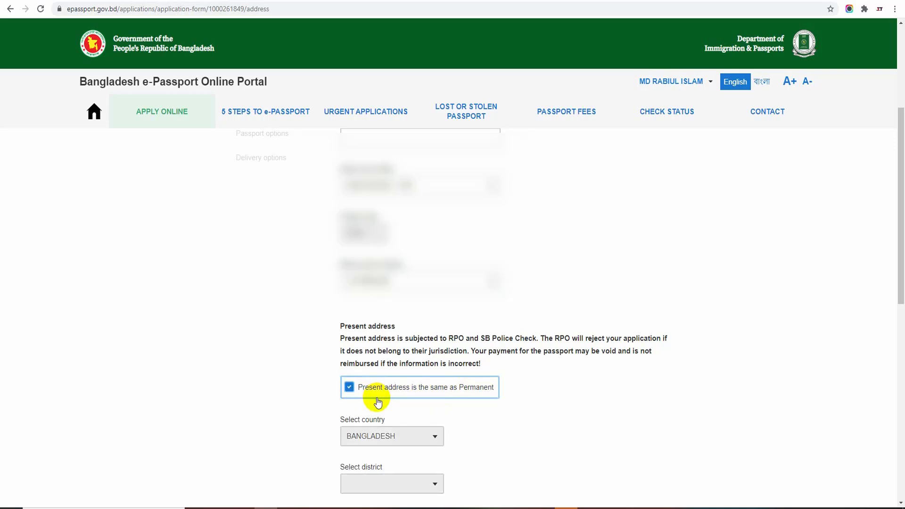
{"action": "scroll", "coordinate": [377, 399], "scroll_direction": "down", "scroll_amount": 8}
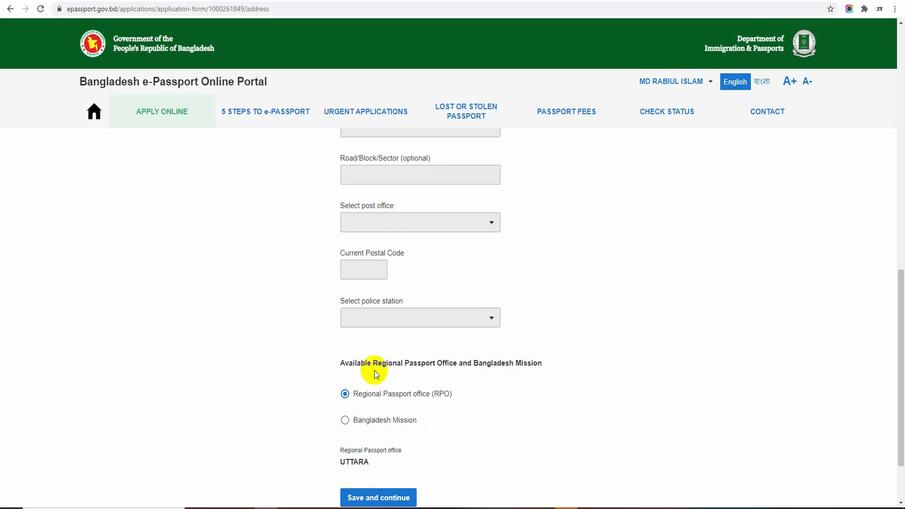
{"action": "scroll", "coordinate": [387, 398], "scroll_direction": "up", "scroll_amount": 1}
{"action": "scroll", "coordinate": [387, 398], "scroll_direction": "up", "scroll_amount": 4}
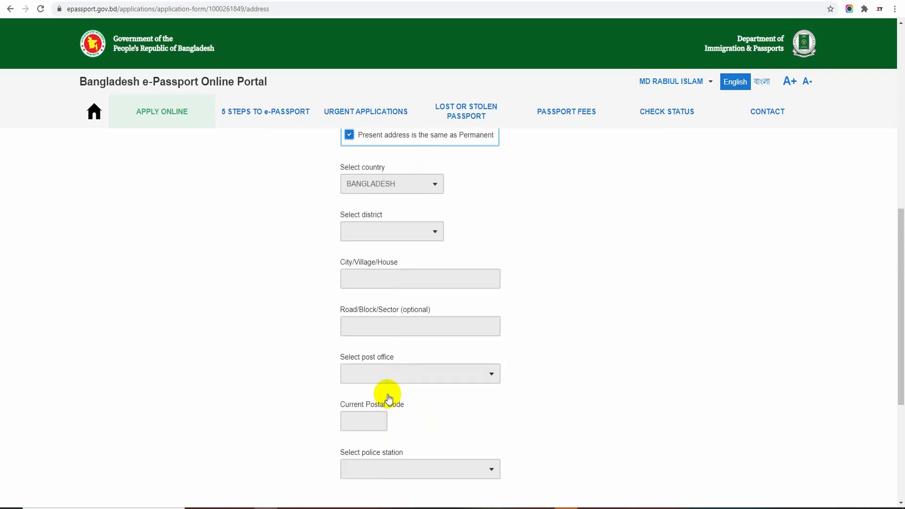
{"action": "scroll", "coordinate": [389, 394], "scroll_direction": "down", "scroll_amount": 5}
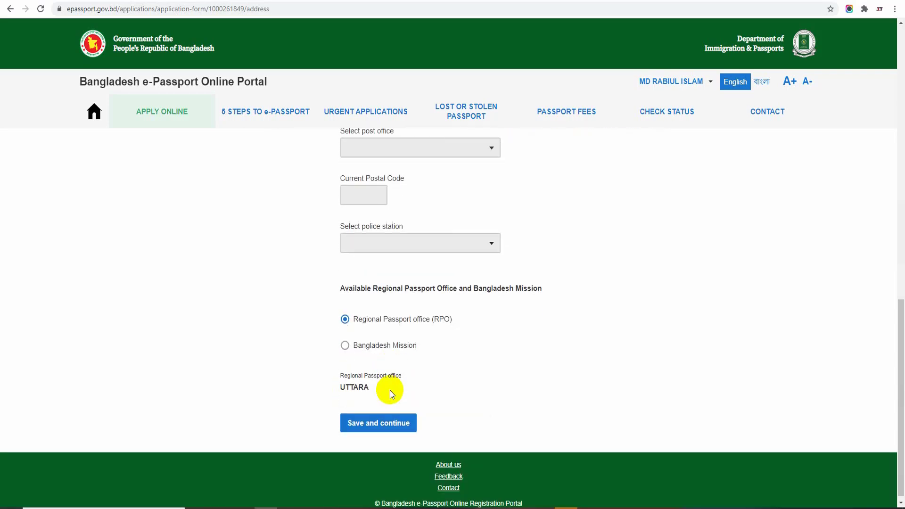
{"action": "left_click", "coordinate": [378, 417]}
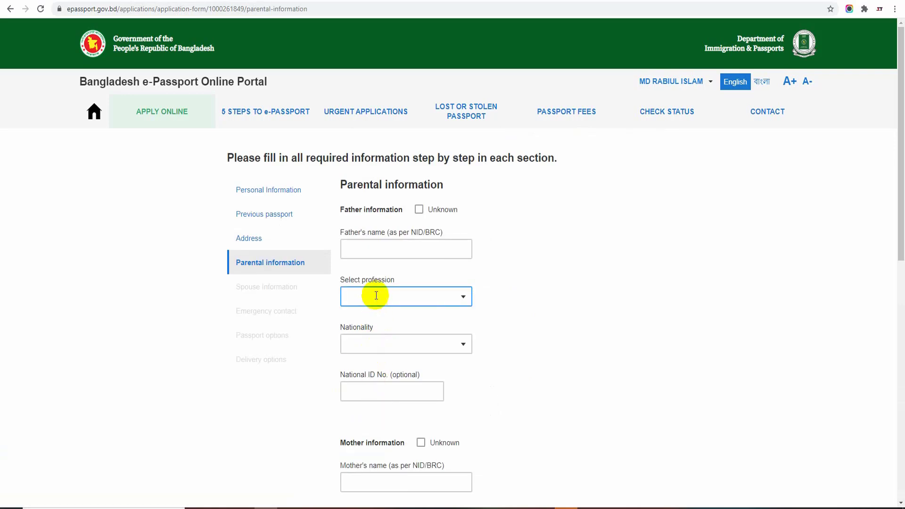
Step: Enter the father's name, profession BUSINESS and nationality BANGLADESHI
{"action": "left_click", "coordinate": [405, 252]}
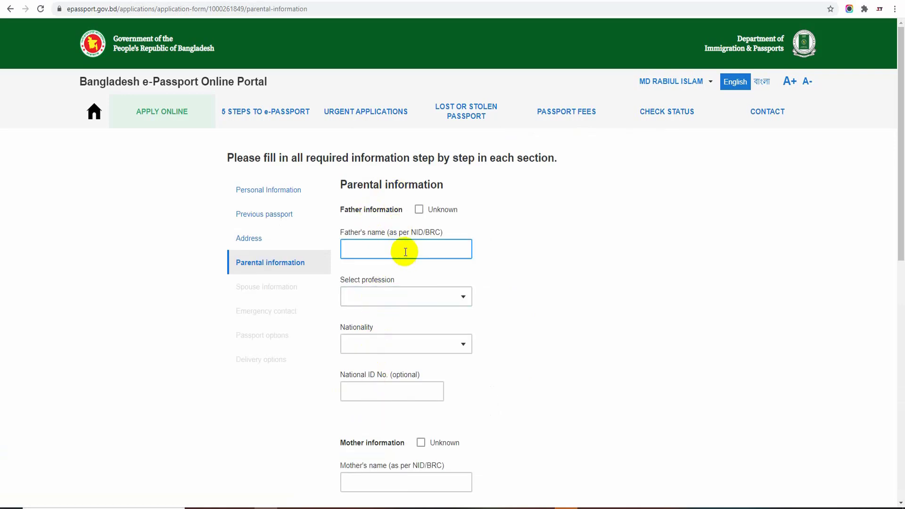
{"action": "left_click", "coordinate": [394, 251]}
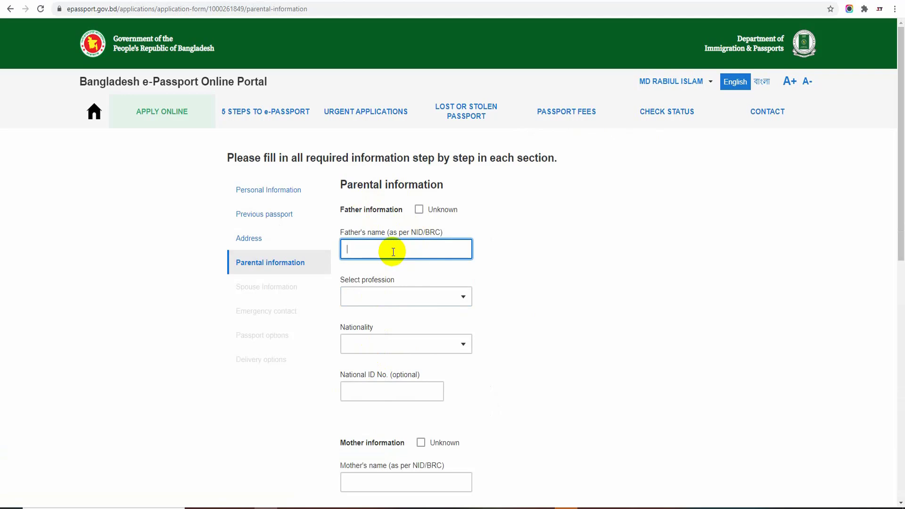
{"action": "left_click", "coordinate": [394, 302]}
{"action": "type", "text": "BUS"}
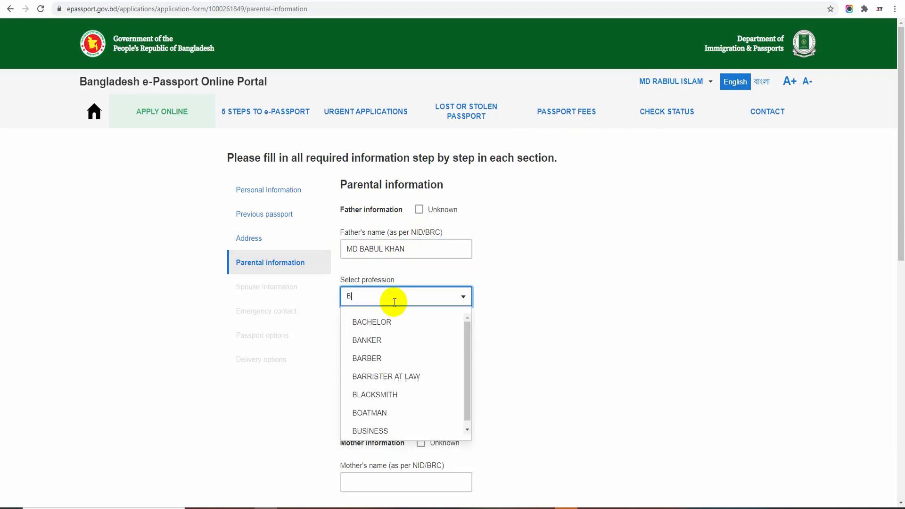
{"action": "left_click", "coordinate": [372, 321]}
{"action": "left_click", "coordinate": [380, 343]}
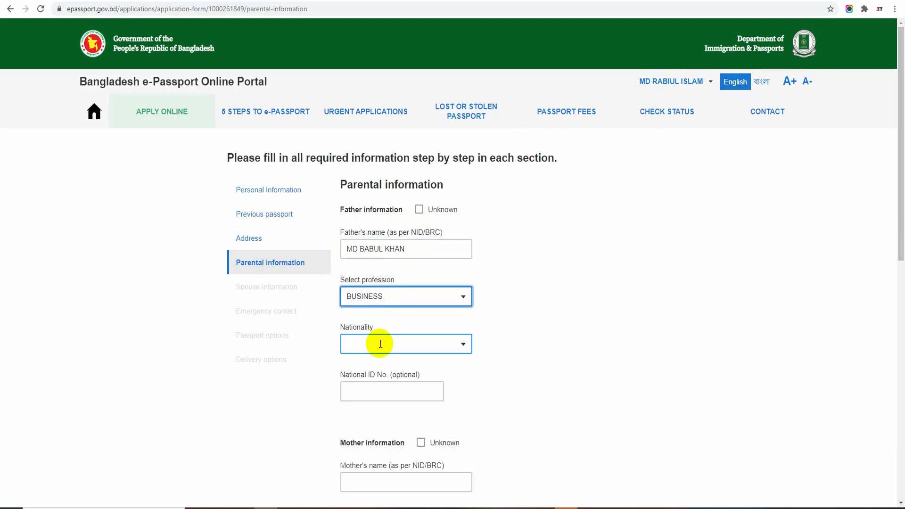
{"action": "type", "text": "B"}
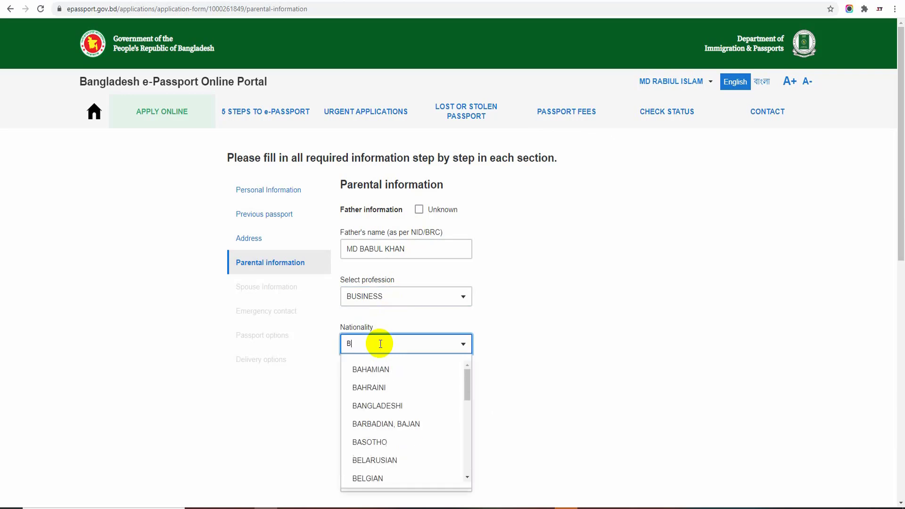
{"action": "left_click", "coordinate": [379, 405]}
{"action": "left_click", "coordinate": [381, 394]}
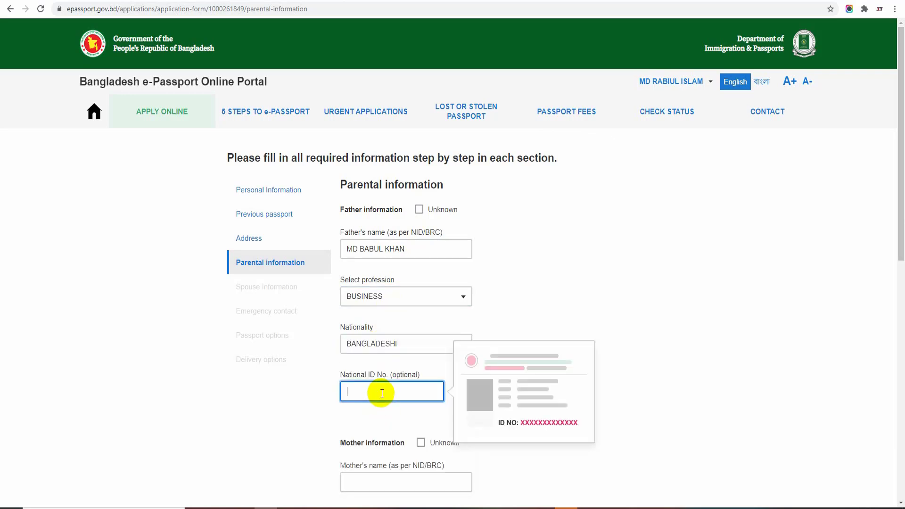
{"action": "left_click", "coordinate": [301, 417]}
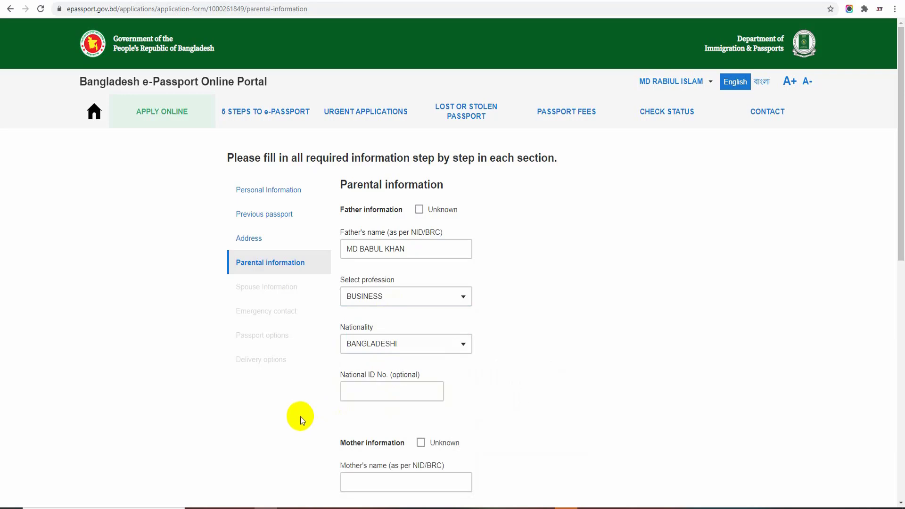
Step: Enter the mother's name, profession HOUSE WIFE and nationality BANGLADESHI
{"action": "scroll", "coordinate": [380, 412], "scroll_direction": "down", "scroll_amount": 1}
{"action": "left_click", "coordinate": [374, 429]}
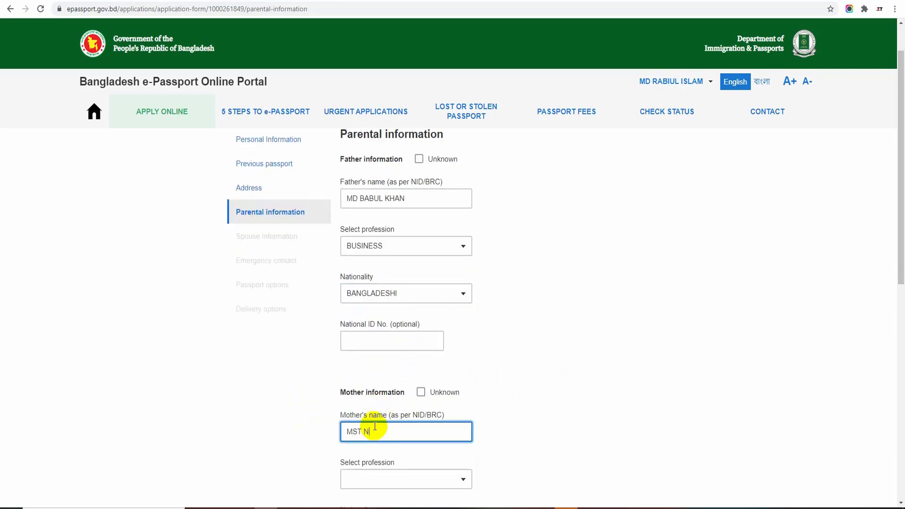
{"action": "scroll", "coordinate": [369, 416], "scroll_direction": "down", "scroll_amount": 1}
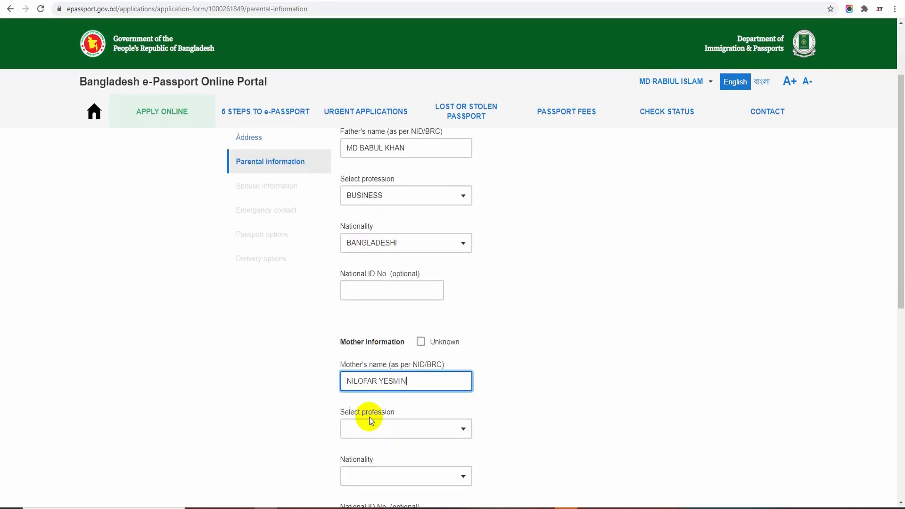
{"action": "left_click", "coordinate": [368, 427]}
{"action": "type", "text": "H"}
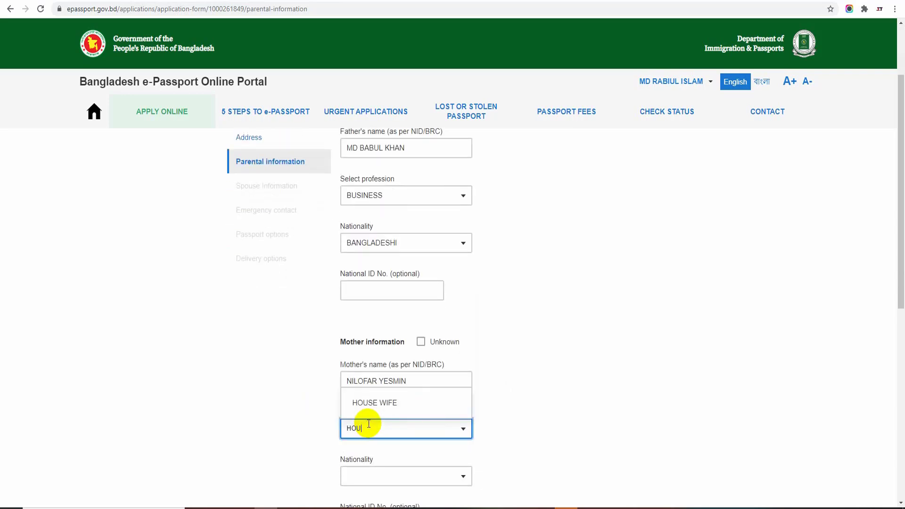
{"action": "type", "text": "OU"}
{"action": "left_click", "coordinate": [348, 402]}
{"action": "left_click", "coordinate": [355, 471]}
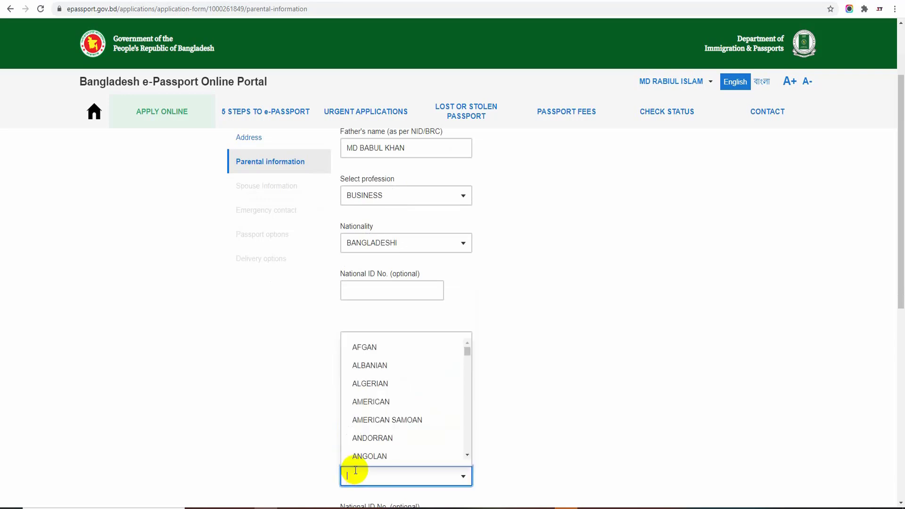
{"action": "type", "text": "BANG"}
{"action": "left_click", "coordinate": [359, 445]}
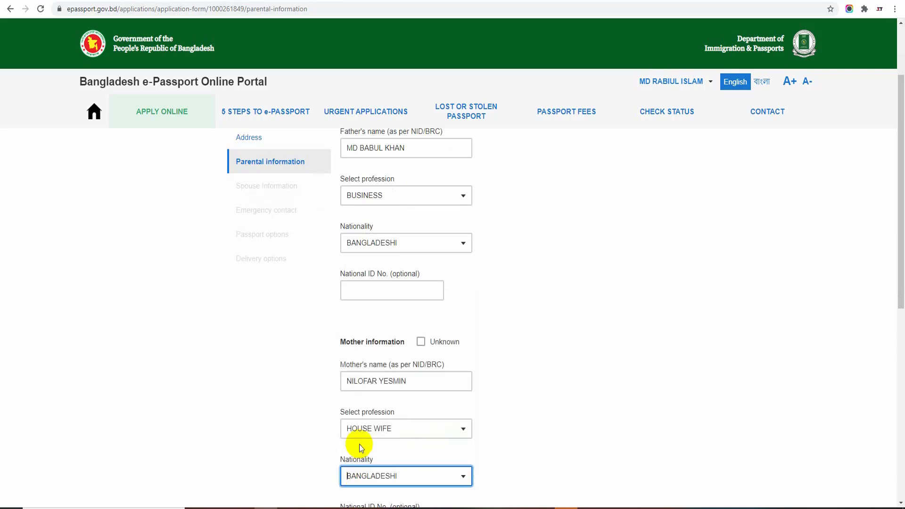
Step: Keep guardian marked not applicable and save the parental information
{"action": "scroll", "coordinate": [359, 443], "scroll_direction": "down", "scroll_amount": 1}
{"action": "scroll", "coordinate": [363, 464], "scroll_direction": "down", "scroll_amount": 2}
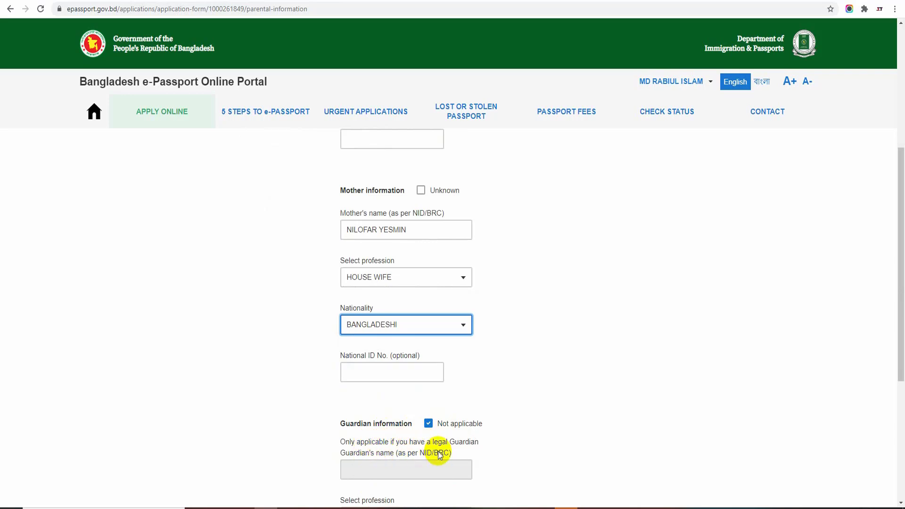
{"action": "scroll", "coordinate": [437, 454], "scroll_direction": "down", "scroll_amount": 5}
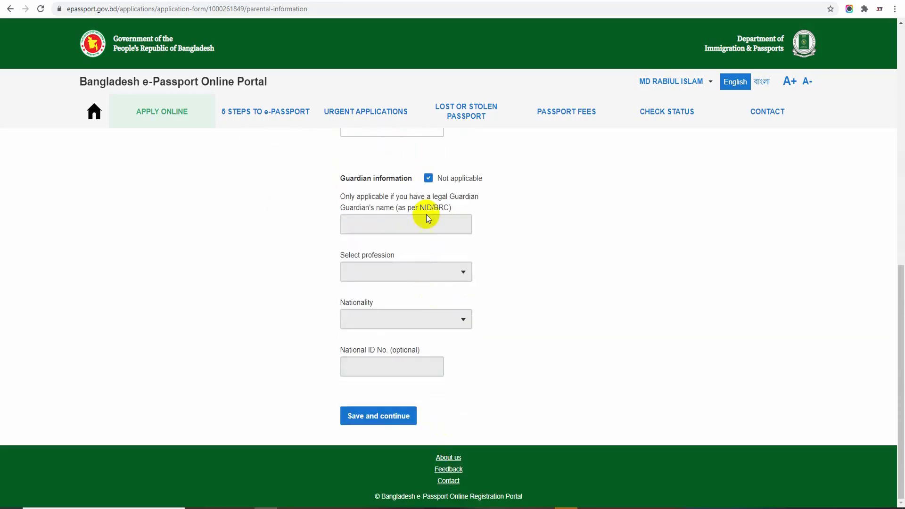
{"action": "left_click", "coordinate": [428, 178]}
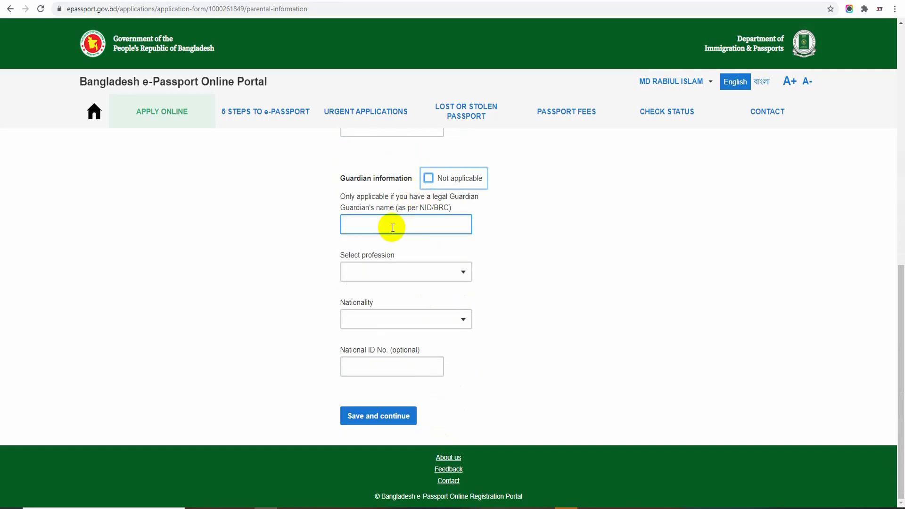
{"action": "left_click", "coordinate": [428, 178]}
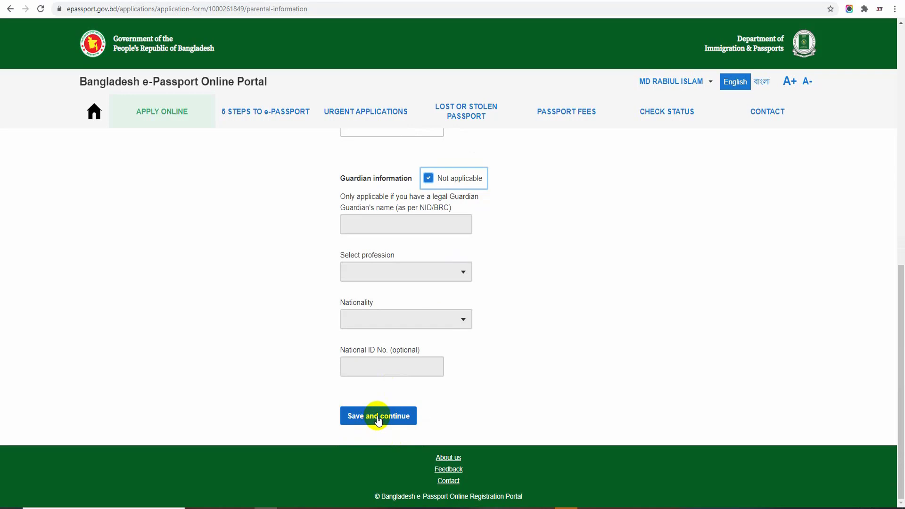
{"action": "left_click", "coordinate": [378, 417]}
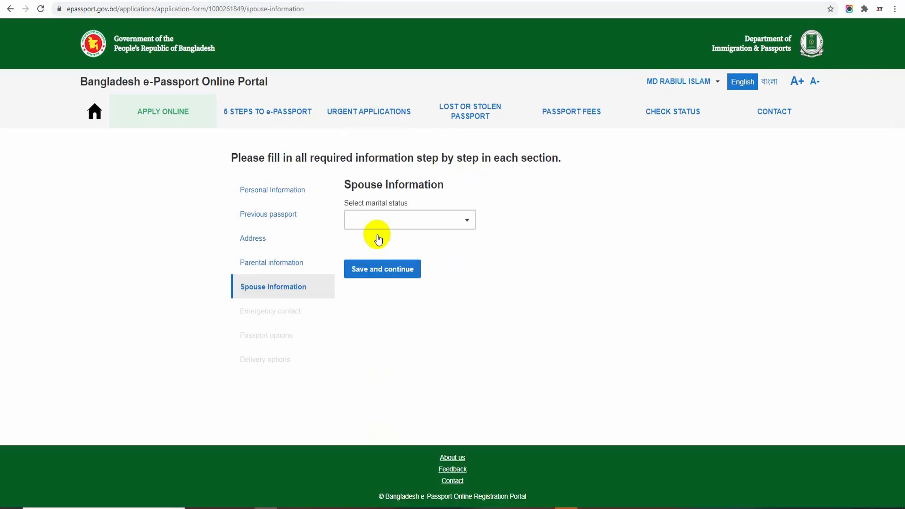
Step: Set marital status to MARRIED and enter the spouse's name
{"action": "left_click", "coordinate": [375, 218]}
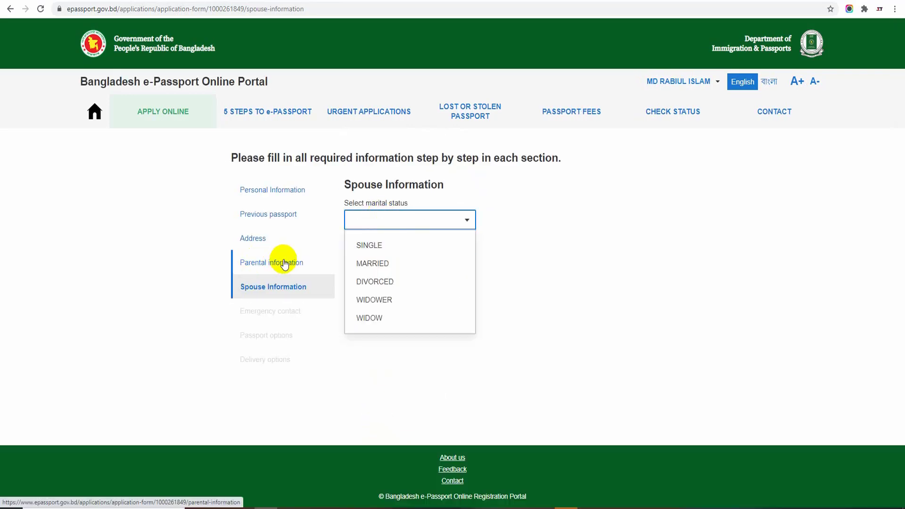
{"action": "left_click", "coordinate": [380, 266]}
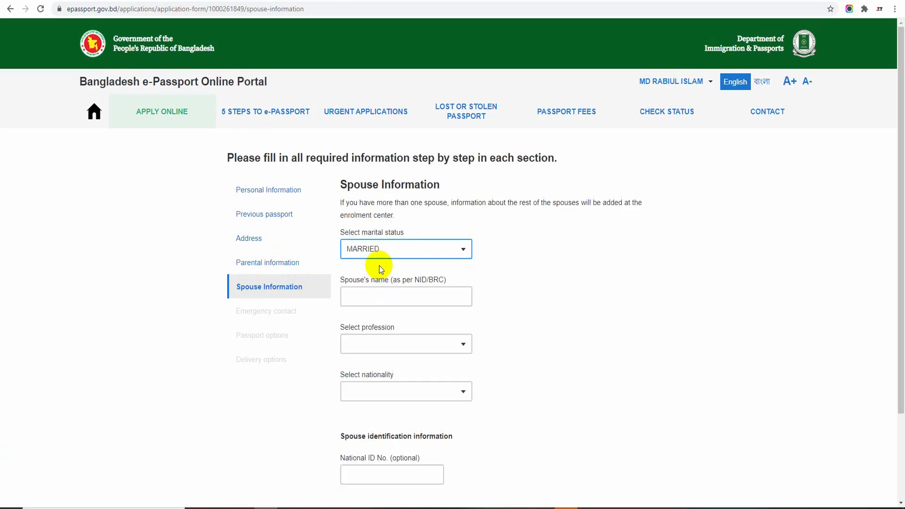
{"action": "left_click", "coordinate": [376, 299]}
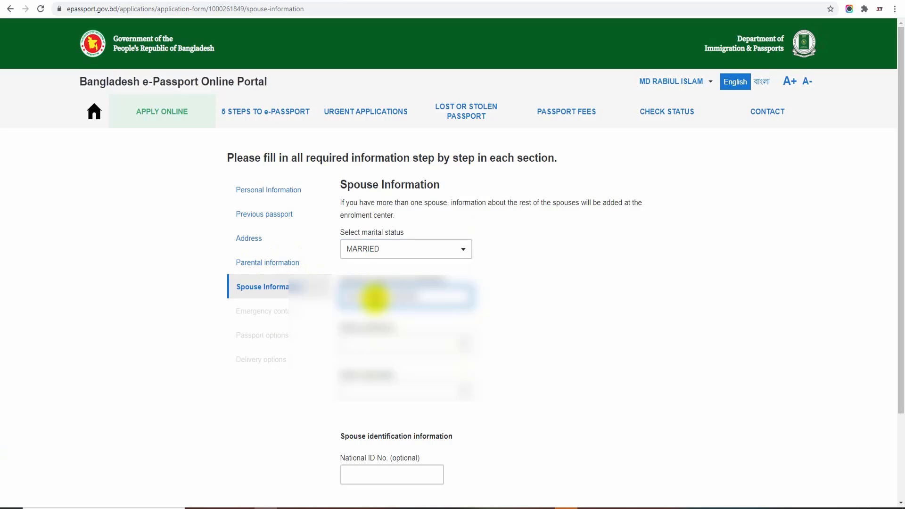
Step: Choose the spouse's profession and nationality, then save the spouse information
{"action": "left_click", "coordinate": [370, 347]}
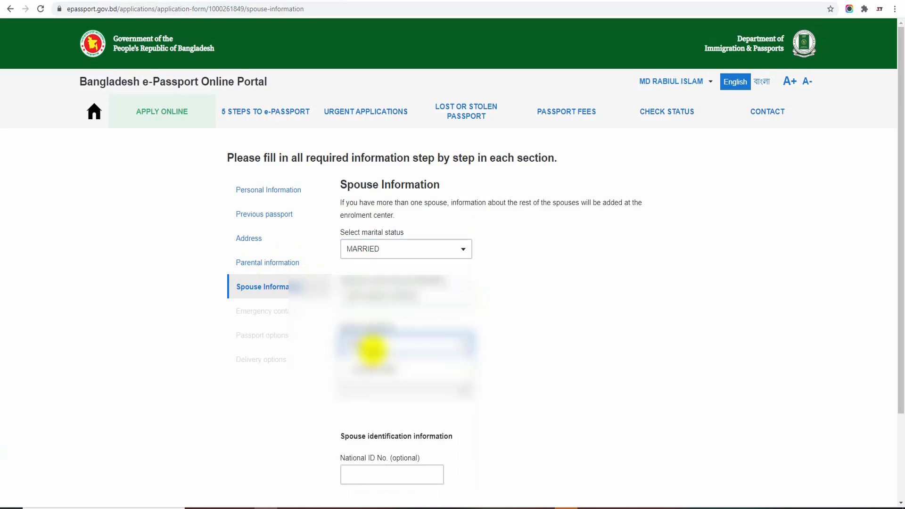
{"action": "left_click", "coordinate": [372, 389]}
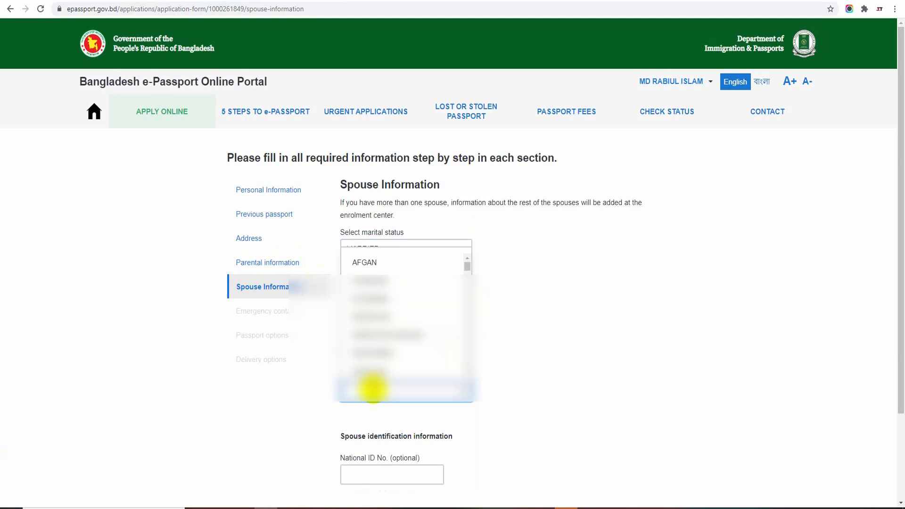
{"action": "left_click", "coordinate": [372, 389]}
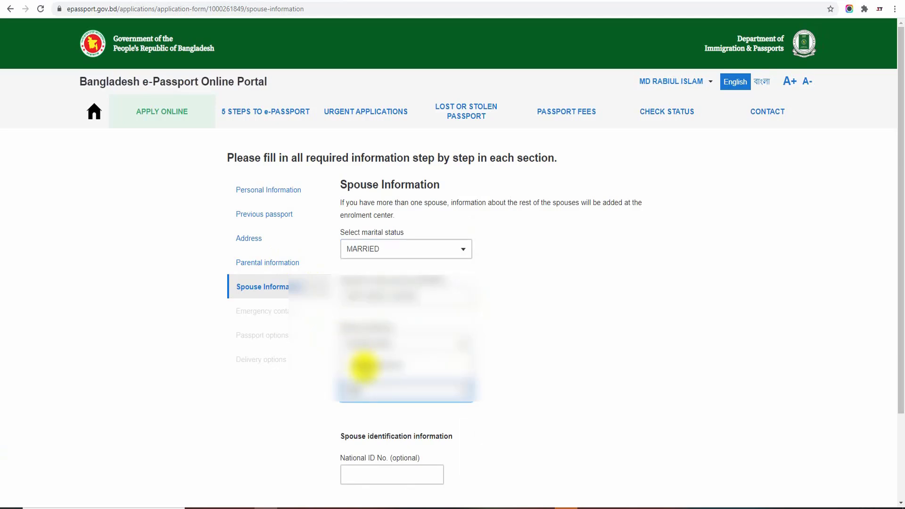
{"action": "scroll", "coordinate": [365, 377], "scroll_direction": "down", "scroll_amount": 1}
{"action": "left_click", "coordinate": [370, 425]}
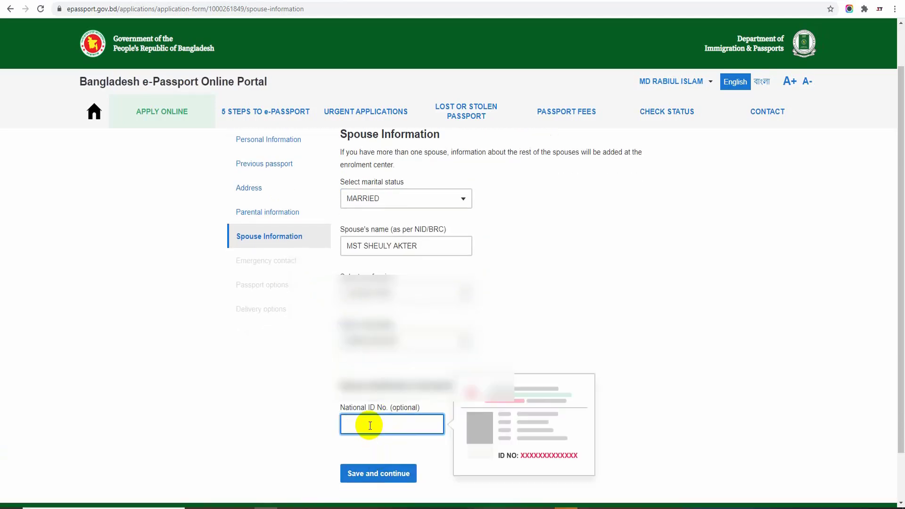
{"action": "left_click", "coordinate": [380, 473]}
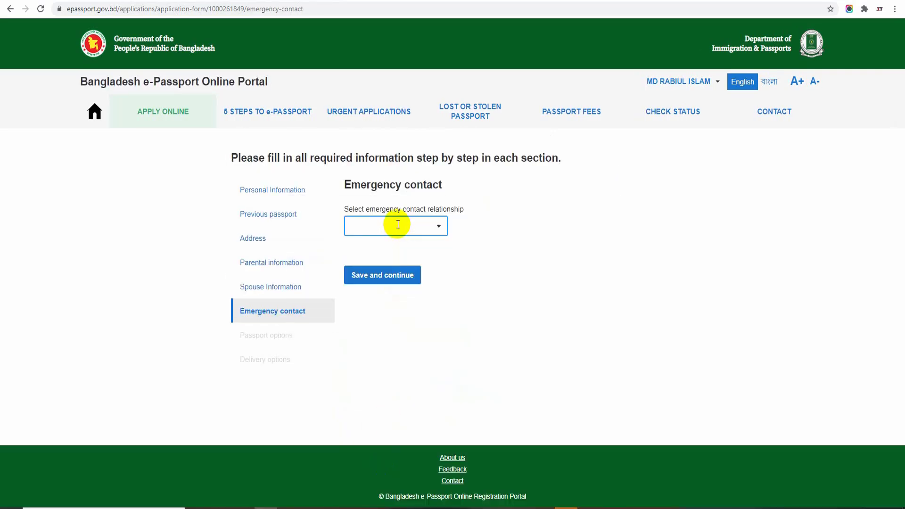
Step: Set the emergency contact relationship to UNCLE
{"action": "left_click", "coordinate": [398, 224]}
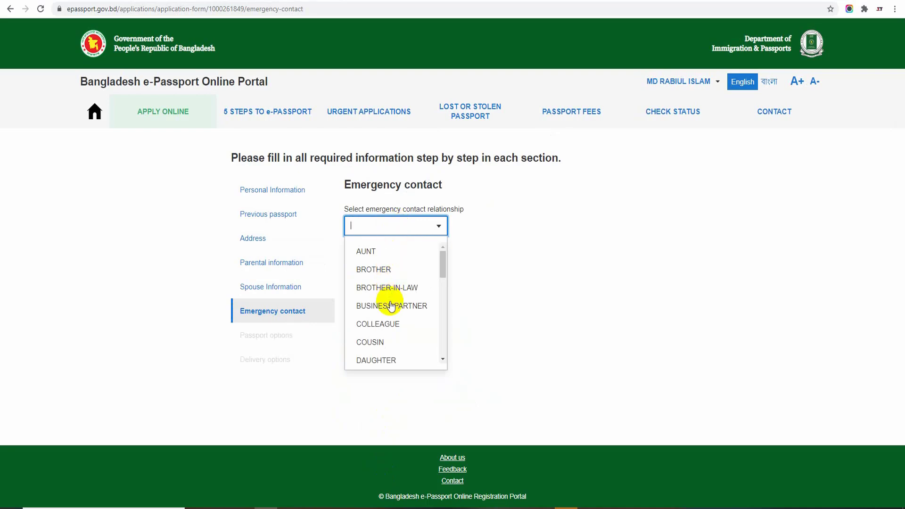
{"action": "scroll", "coordinate": [391, 305], "scroll_direction": "down", "scroll_amount": 1}
{"action": "scroll", "coordinate": [391, 305], "scroll_direction": "down", "scroll_amount": 4}
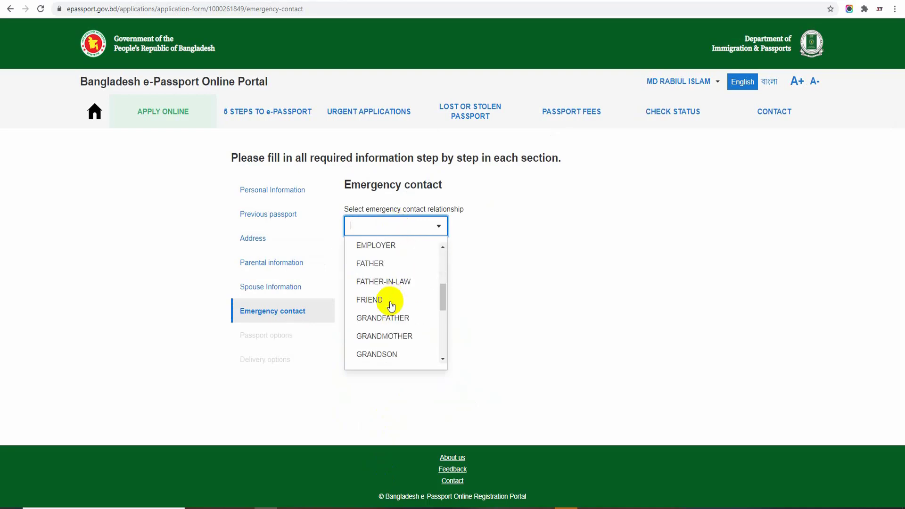
{"action": "scroll", "coordinate": [391, 305], "scroll_direction": "down", "scroll_amount": 1}
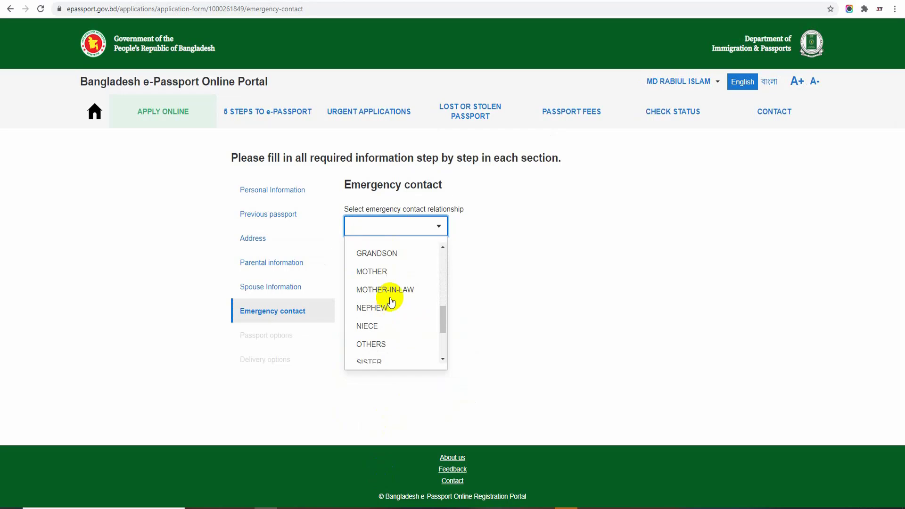
{"action": "scroll", "coordinate": [390, 302], "scroll_direction": "down", "scroll_amount": 2}
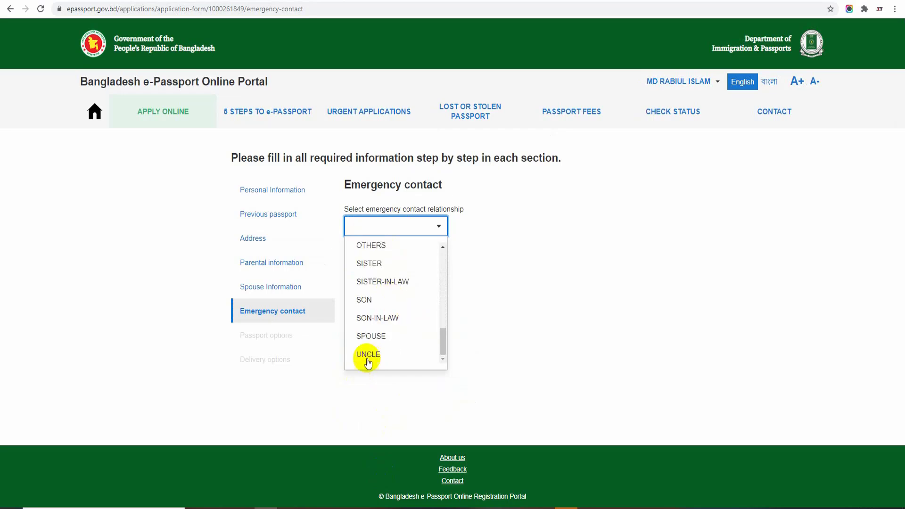
{"action": "left_click", "coordinate": [368, 362]}
Step: Autofill the emergency contact's details from a saved entry and save
{"action": "left_click", "coordinate": [388, 278]}
{"action": "left_click", "coordinate": [389, 277]}
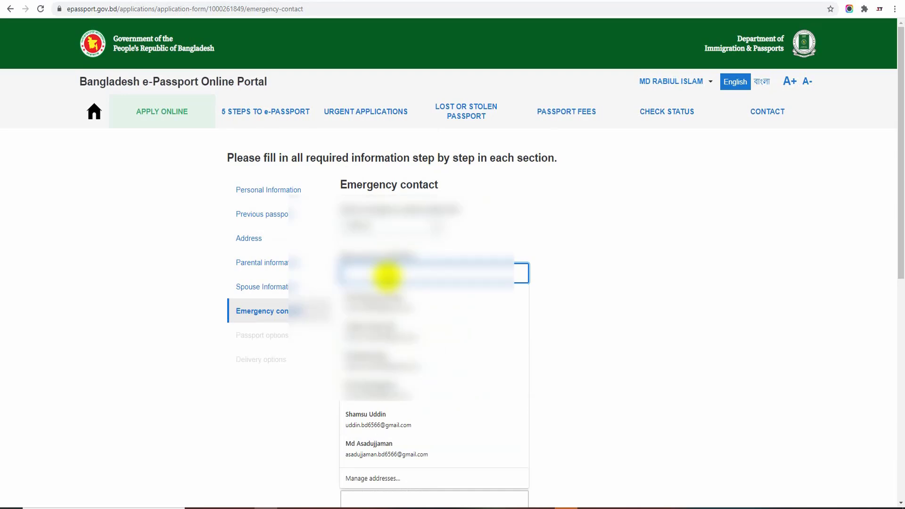
{"action": "left_click", "coordinate": [377, 303]}
{"action": "scroll", "coordinate": [380, 377], "scroll_direction": "down", "scroll_amount": 5}
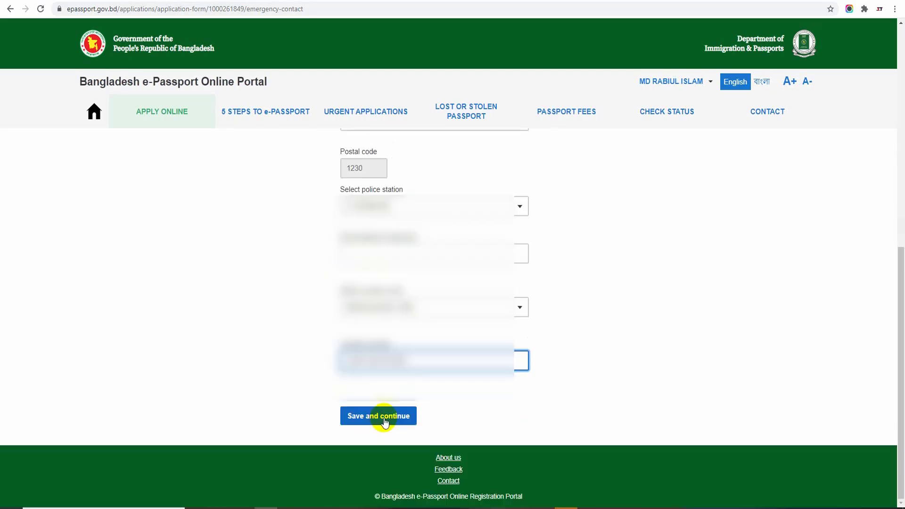
{"action": "left_click", "coordinate": [382, 417]}
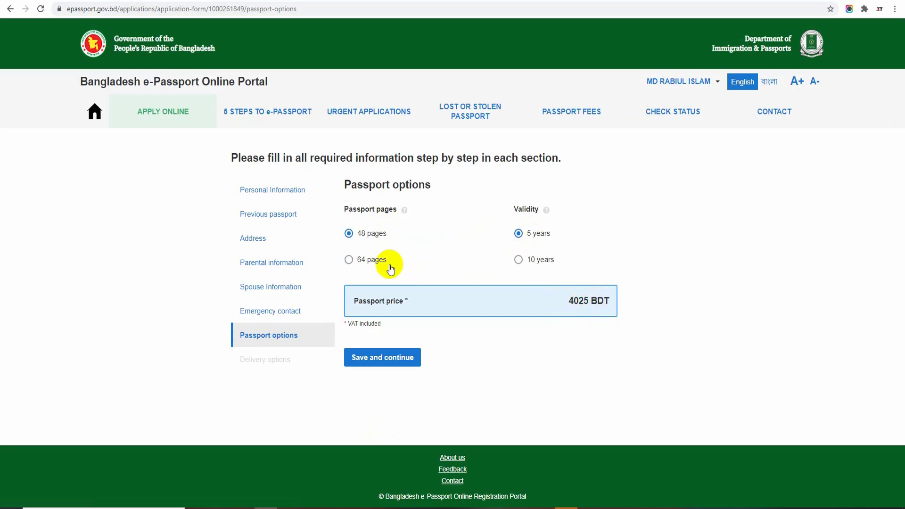
Step: Select a 64-page, 5-year passport (6325 BDT) and save the passport options
{"action": "left_click", "coordinate": [349, 260]}
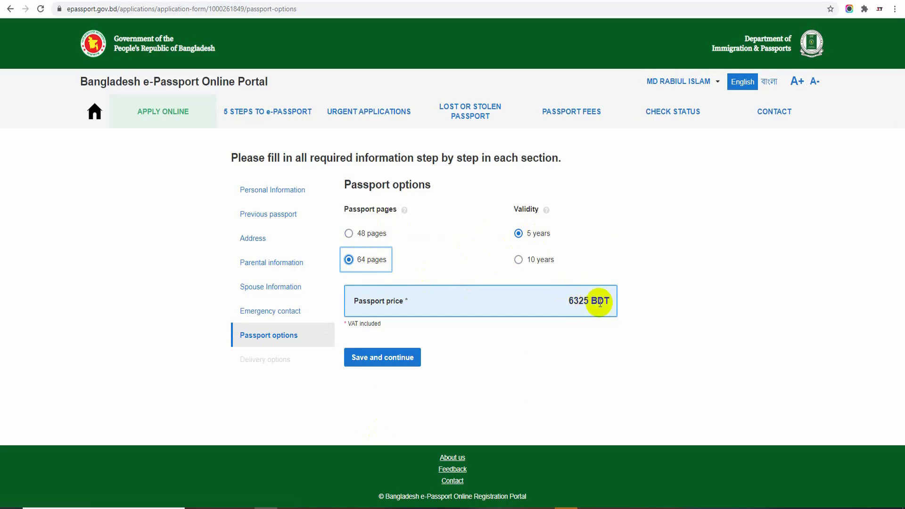
{"action": "left_click", "coordinate": [518, 260]}
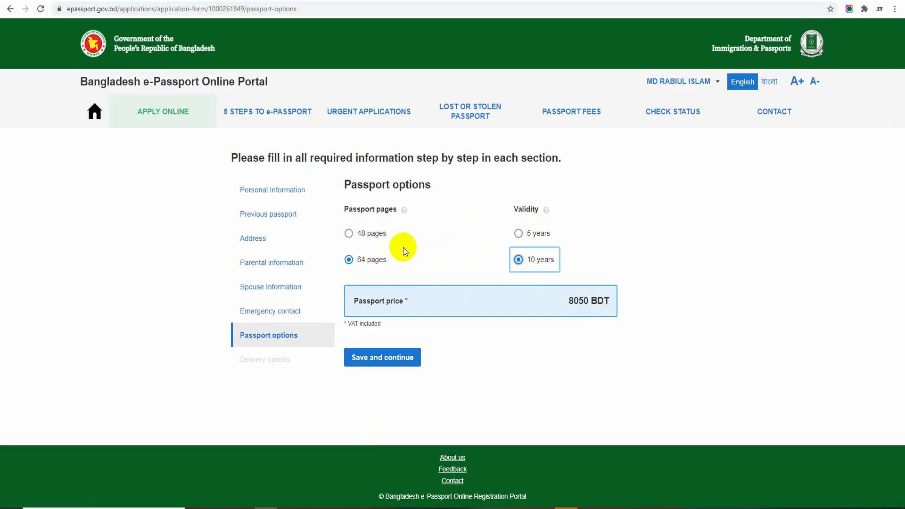
{"action": "left_click", "coordinate": [349, 233]}
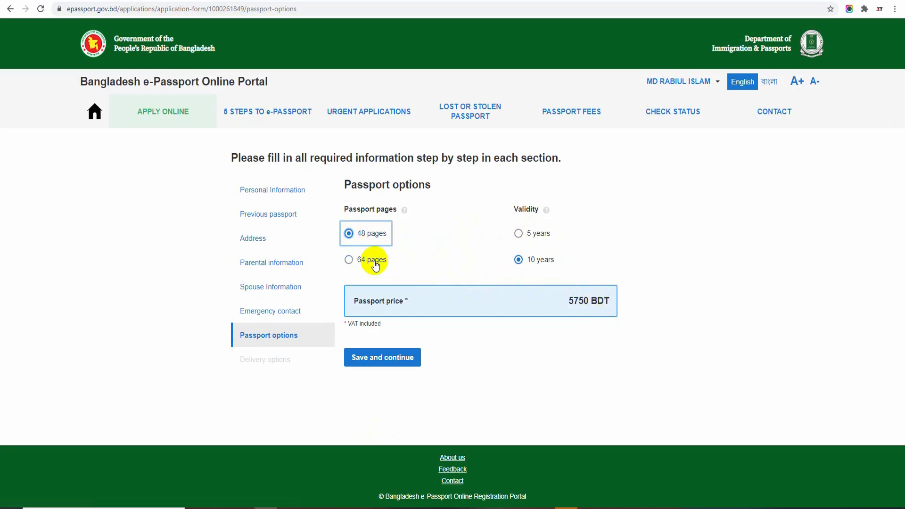
{"action": "left_click", "coordinate": [349, 259]}
{"action": "left_click", "coordinate": [518, 234]}
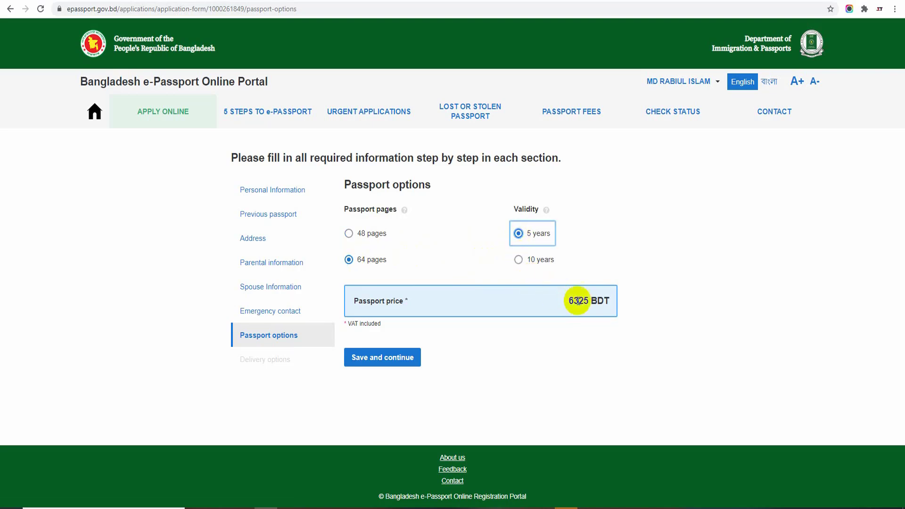
{"action": "left_click", "coordinate": [386, 358]}
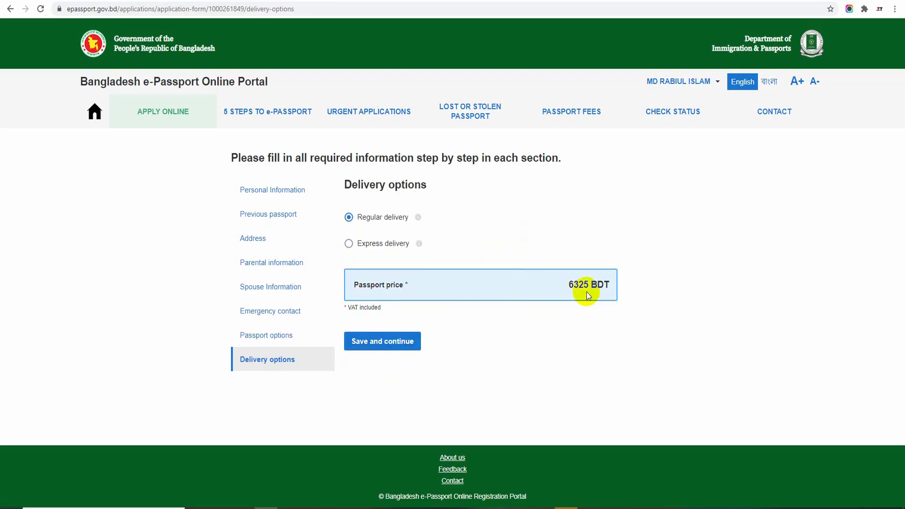
Step: Save Regular delivery to open the application overview
{"action": "left_click", "coordinate": [383, 345]}
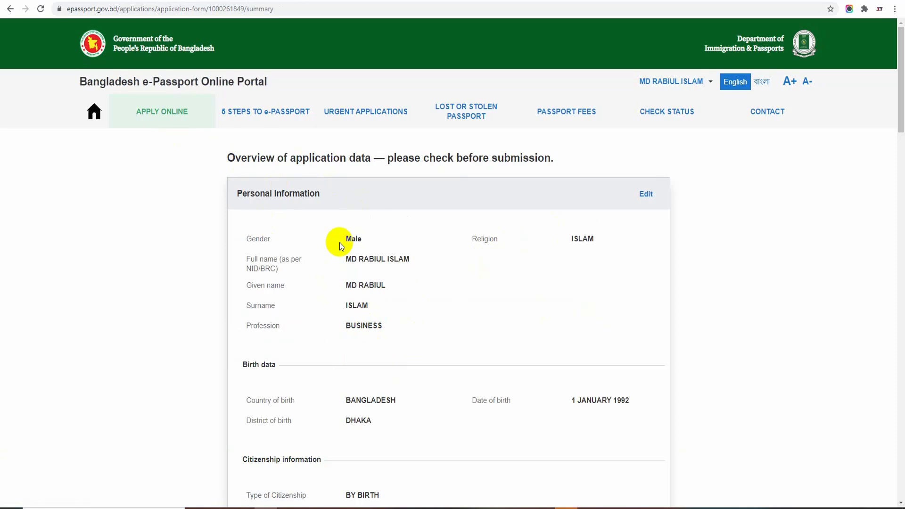
Step: Confirm the application summary is correct and submit it to reach the 6325 BDT payment page
{"action": "scroll", "coordinate": [340, 242], "scroll_direction": "down", "scroll_amount": 2}
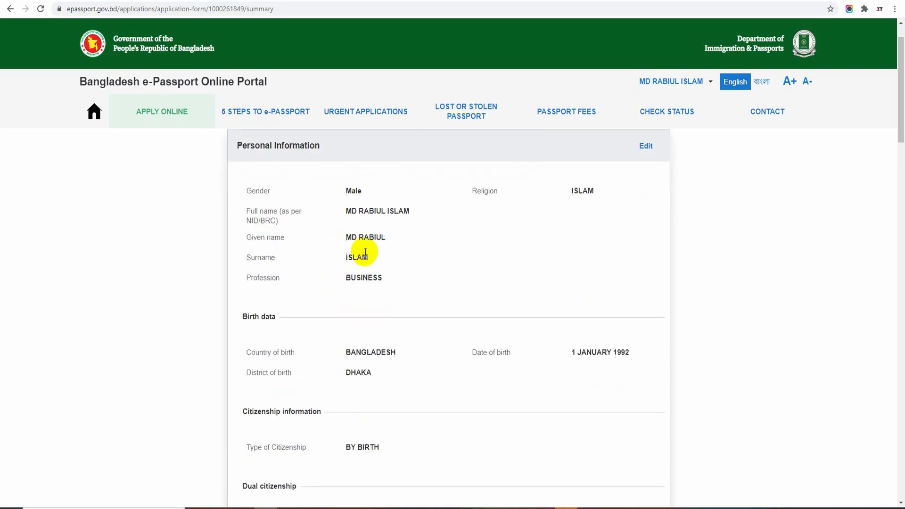
{"action": "scroll", "coordinate": [363, 248], "scroll_direction": "down", "scroll_amount": 15}
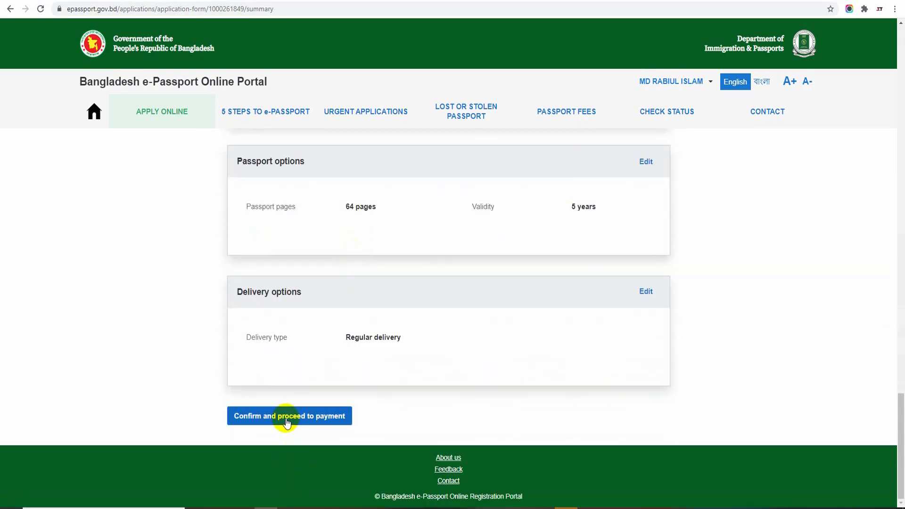
{"action": "left_click", "coordinate": [286, 417]}
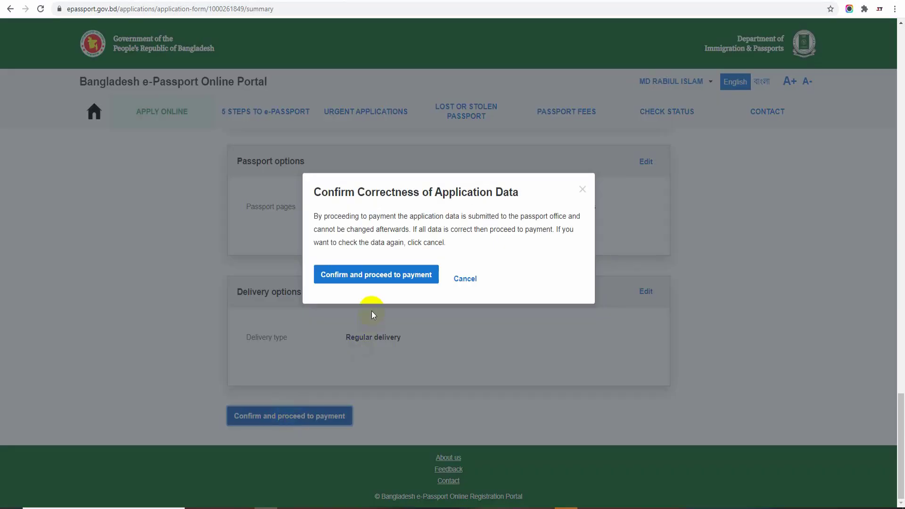
{"action": "left_click", "coordinate": [370, 278]}
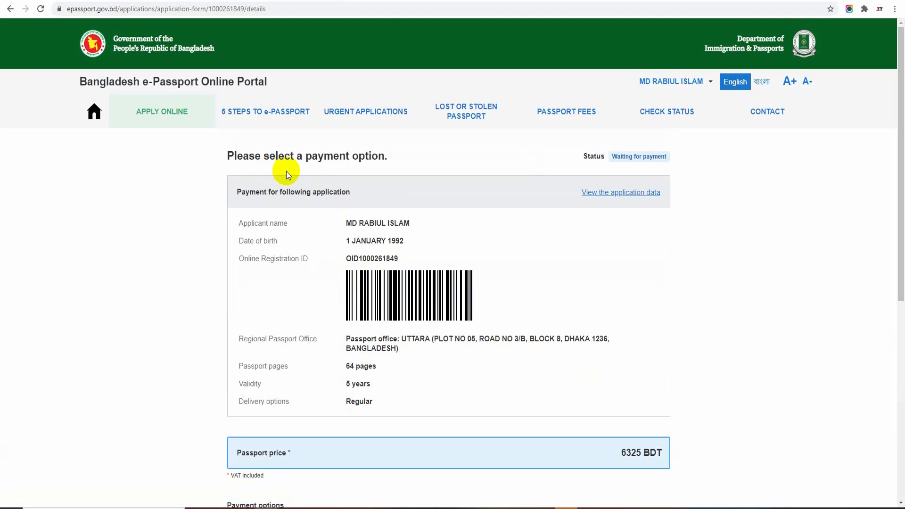
Step: Review the 6325 BDT fee and submit the application with Offline payment selected
{"action": "scroll", "coordinate": [401, 410], "scroll_direction": "down", "scroll_amount": 4}
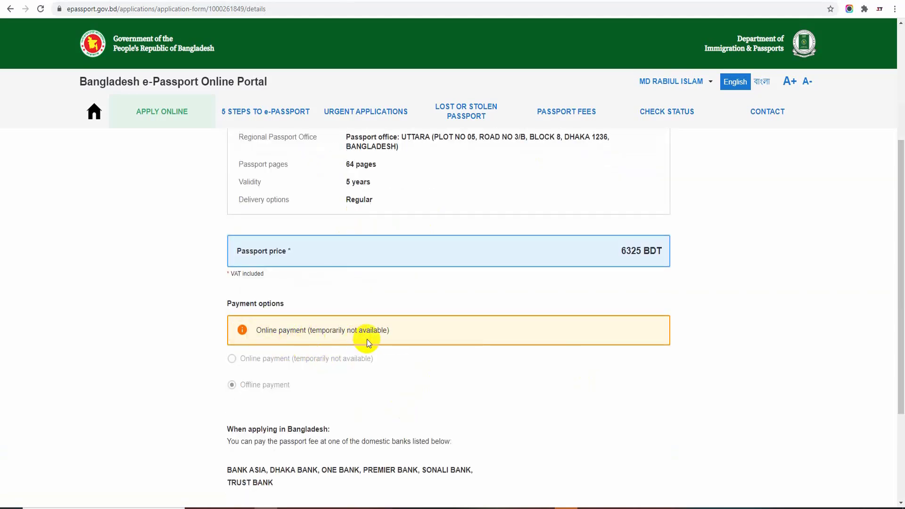
{"action": "scroll", "coordinate": [259, 414], "scroll_direction": "down", "scroll_amount": 1}
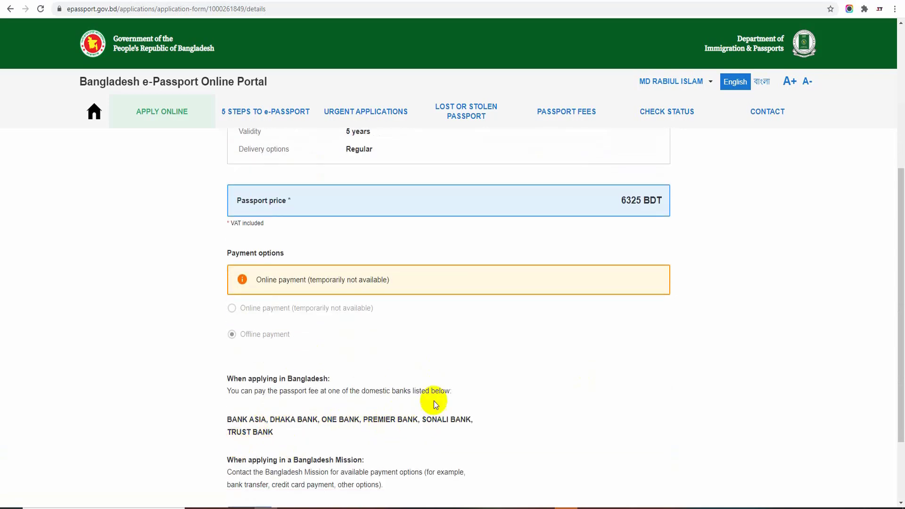
{"action": "scroll", "coordinate": [298, 414], "scroll_direction": "down", "scroll_amount": 2}
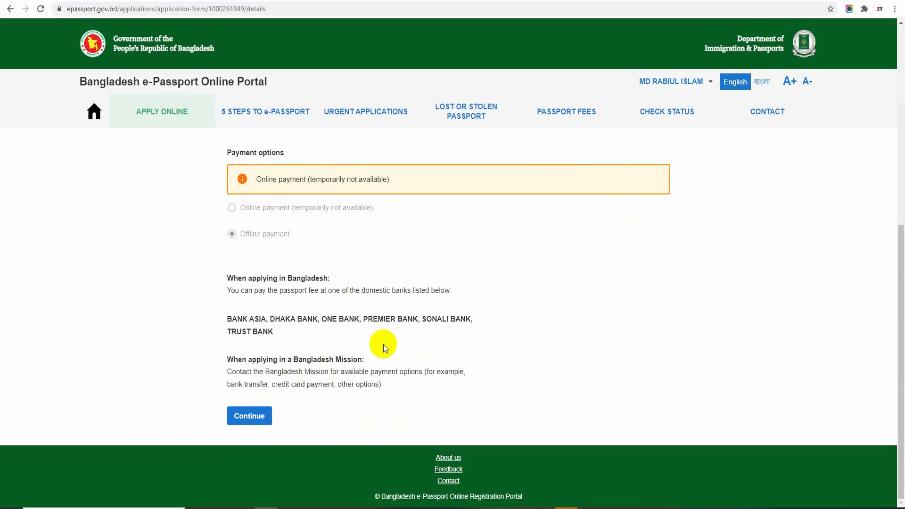
{"action": "scroll", "coordinate": [383, 344], "scroll_direction": "up", "scroll_amount": 2}
{"action": "scroll", "coordinate": [383, 344], "scroll_direction": "up", "scroll_amount": 1}
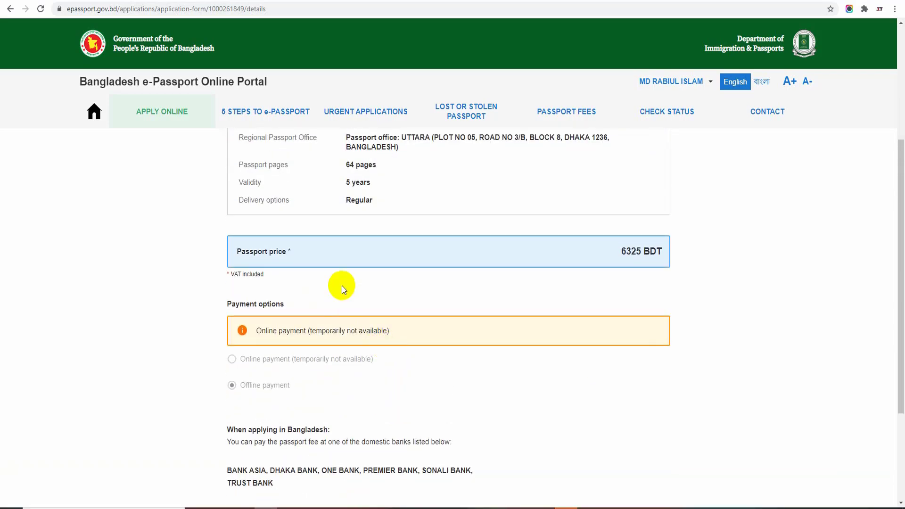
{"action": "scroll", "coordinate": [341, 285], "scroll_direction": "up", "scroll_amount": 3}
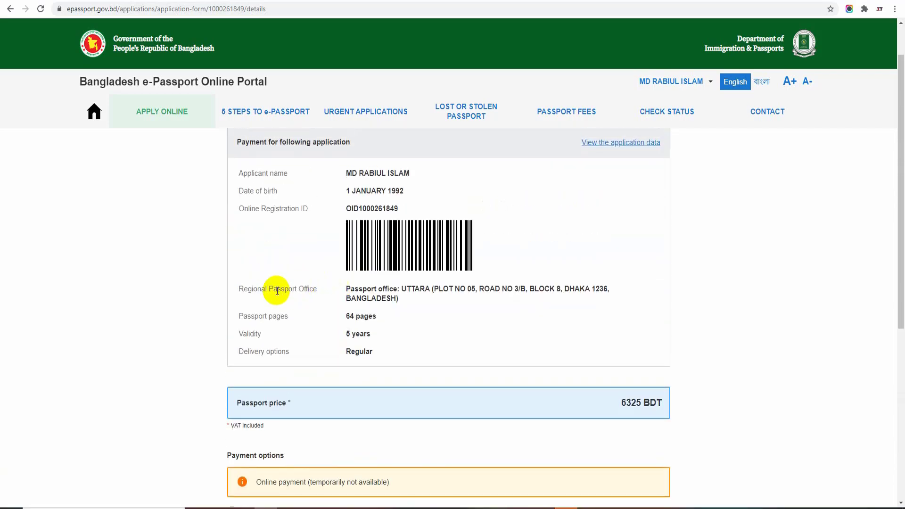
{"action": "scroll", "coordinate": [403, 296], "scroll_direction": "up", "scroll_amount": 1}
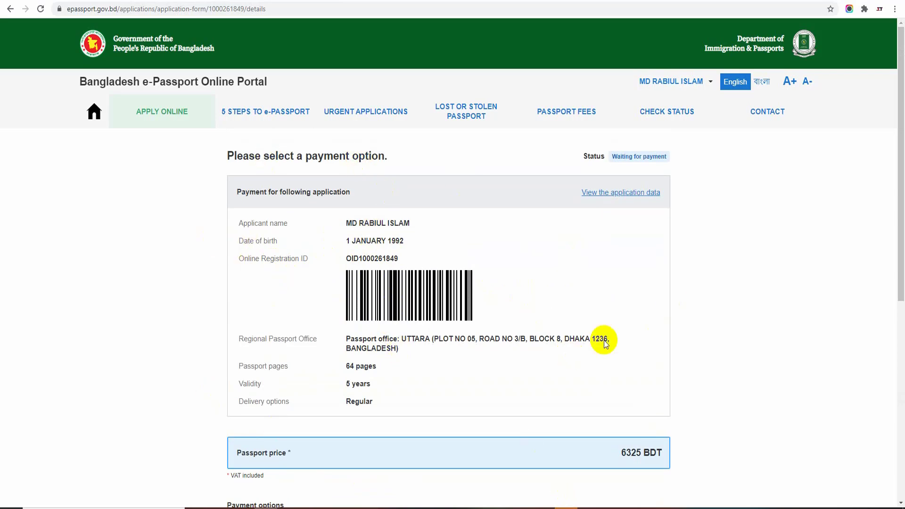
{"action": "scroll", "coordinate": [497, 353], "scroll_direction": "down", "scroll_amount": 7}
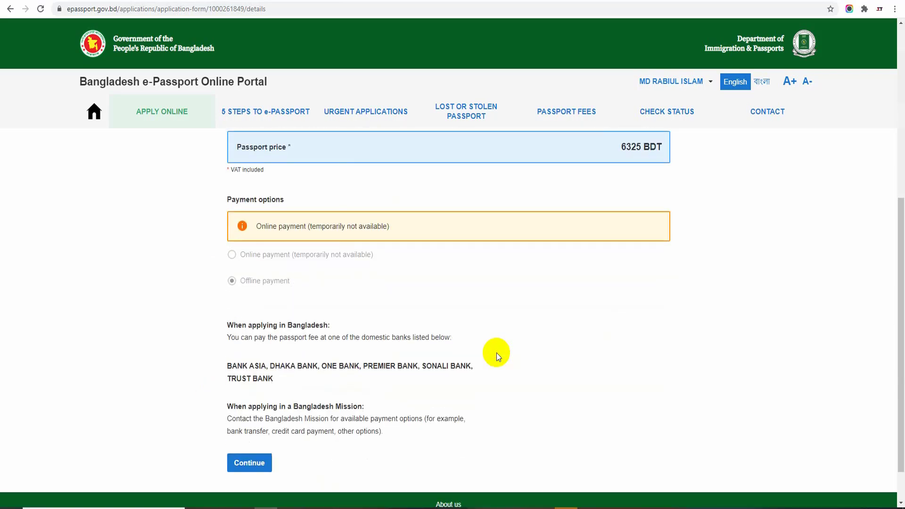
{"action": "left_click", "coordinate": [241, 417]}
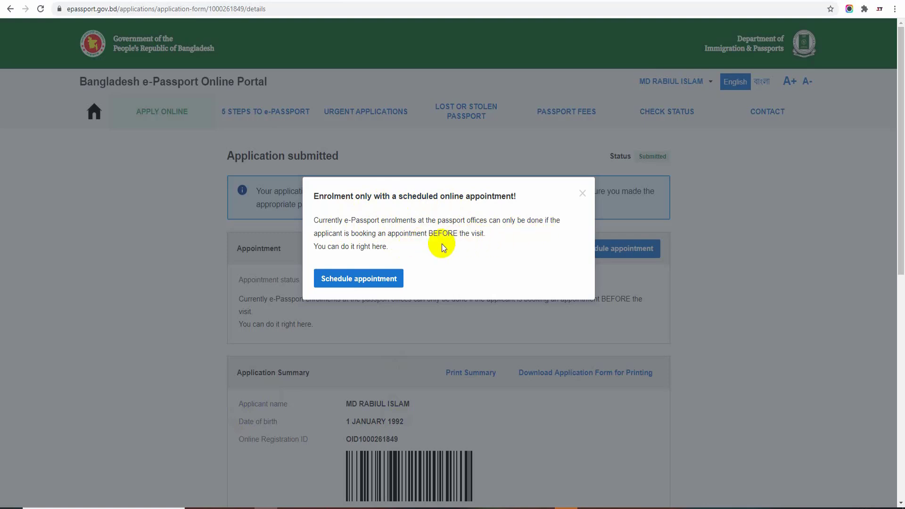
Step: Schedule the enrolment appointment for Thursday 12 November 2020 in the 11:00 slot
{"action": "left_click", "coordinate": [371, 280]}
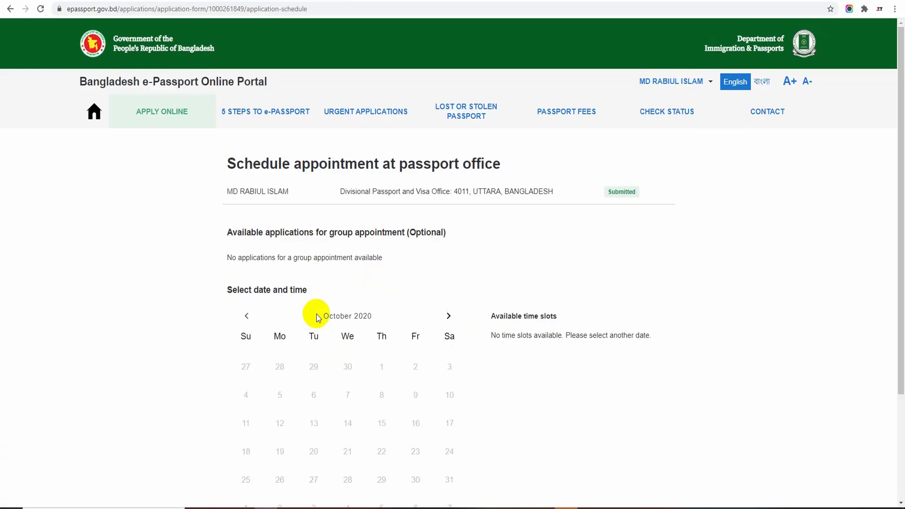
{"action": "scroll", "coordinate": [316, 313], "scroll_direction": "down", "scroll_amount": 2}
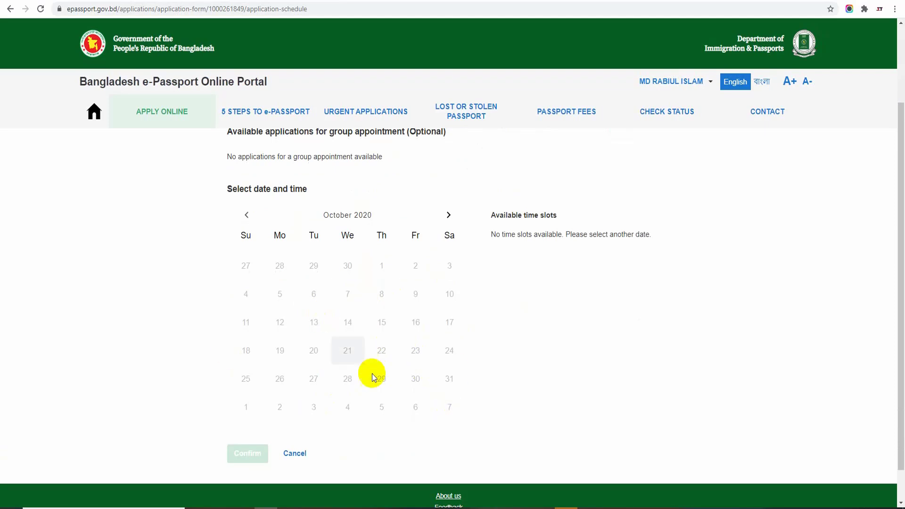
{"action": "left_click", "coordinate": [449, 215]}
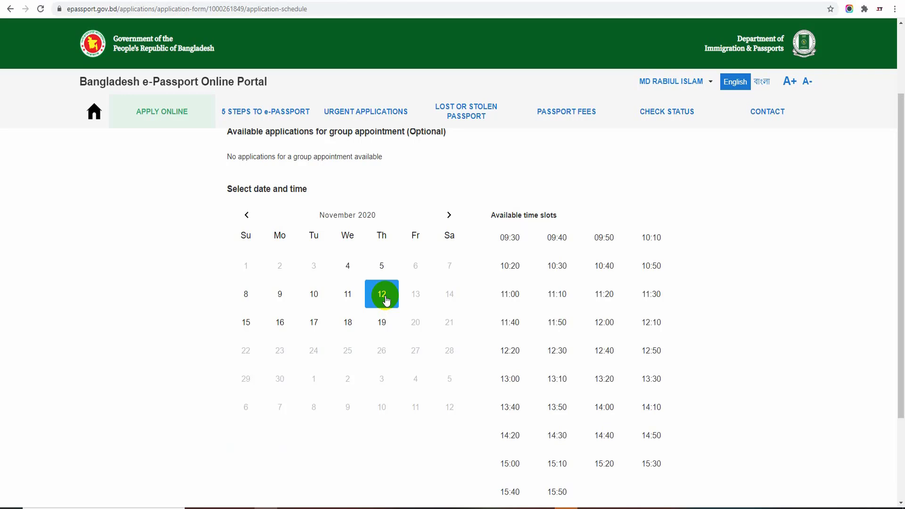
{"action": "left_click", "coordinate": [514, 296]}
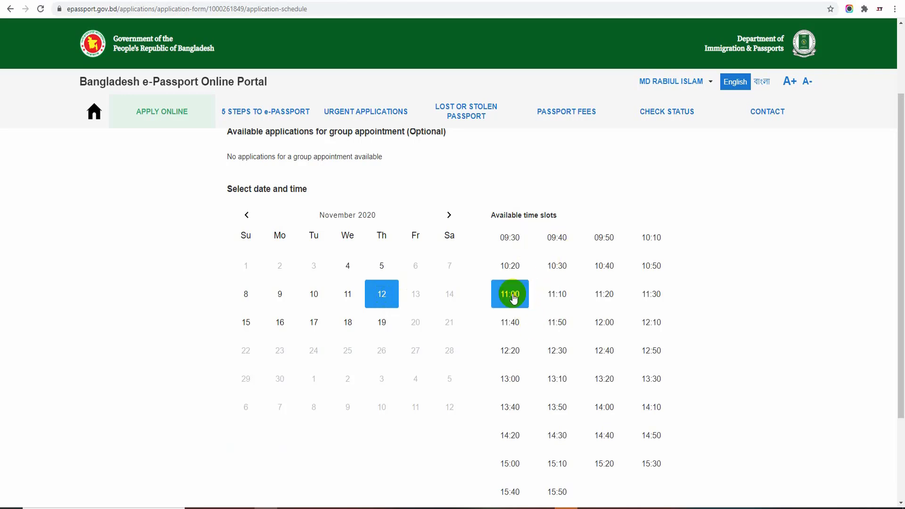
{"action": "scroll", "coordinate": [501, 330], "scroll_direction": "down", "scroll_amount": 3}
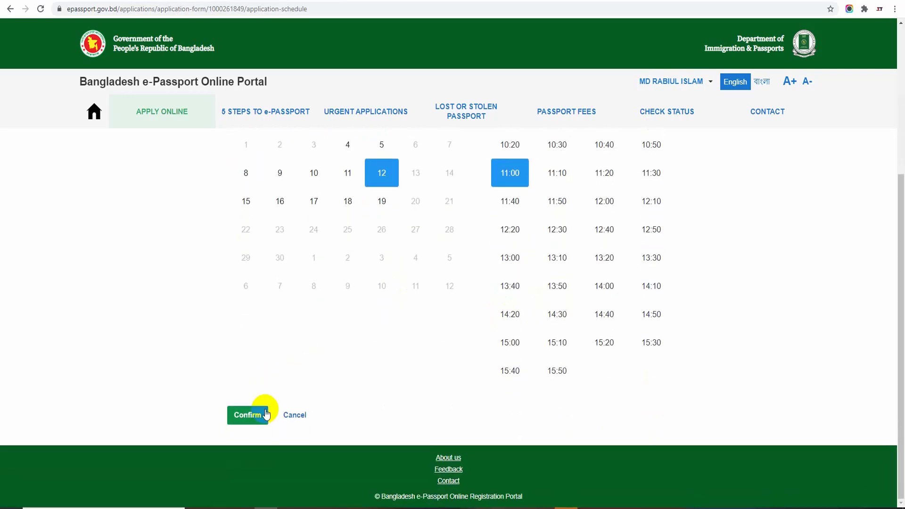
{"action": "left_click", "coordinate": [253, 417]}
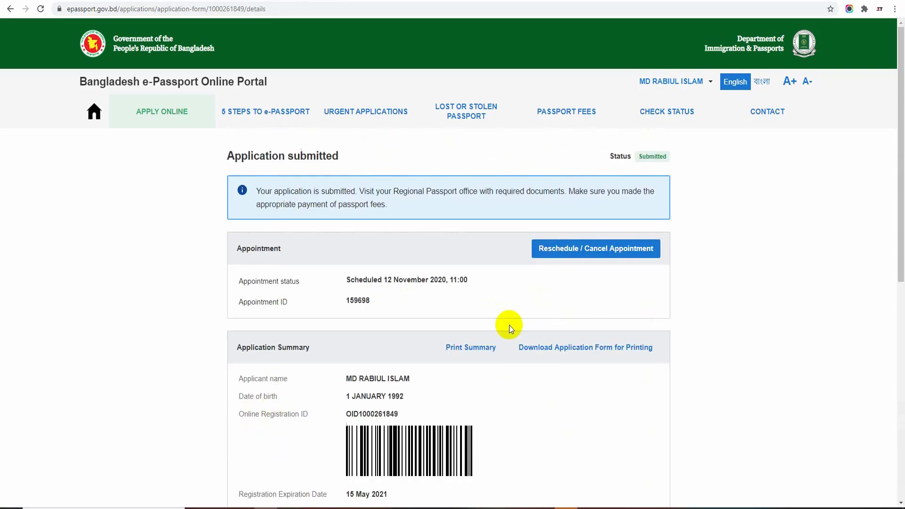
Step: Download the printable application form and open the downloaded registration form PDF
{"action": "scroll", "coordinate": [509, 325], "scroll_direction": "down", "scroll_amount": 1}
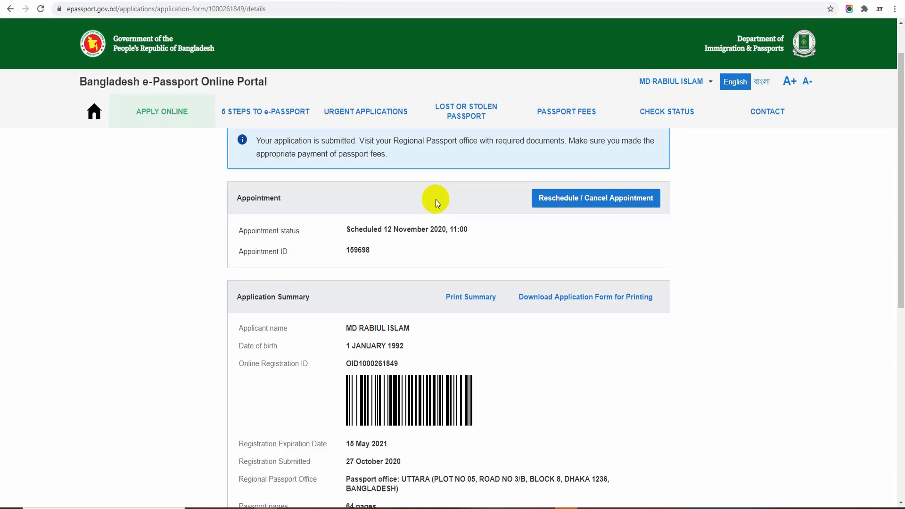
{"action": "left_click", "coordinate": [566, 301]}
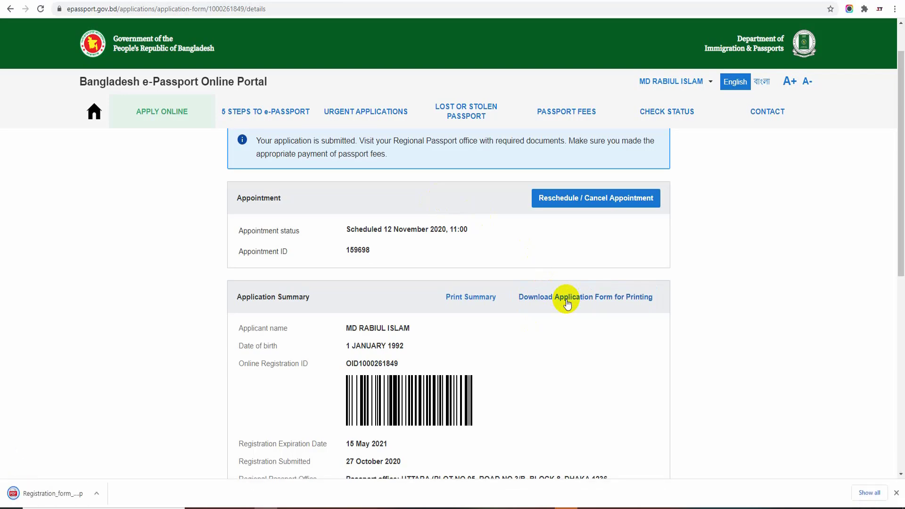
{"action": "left_click", "coordinate": [55, 493]}
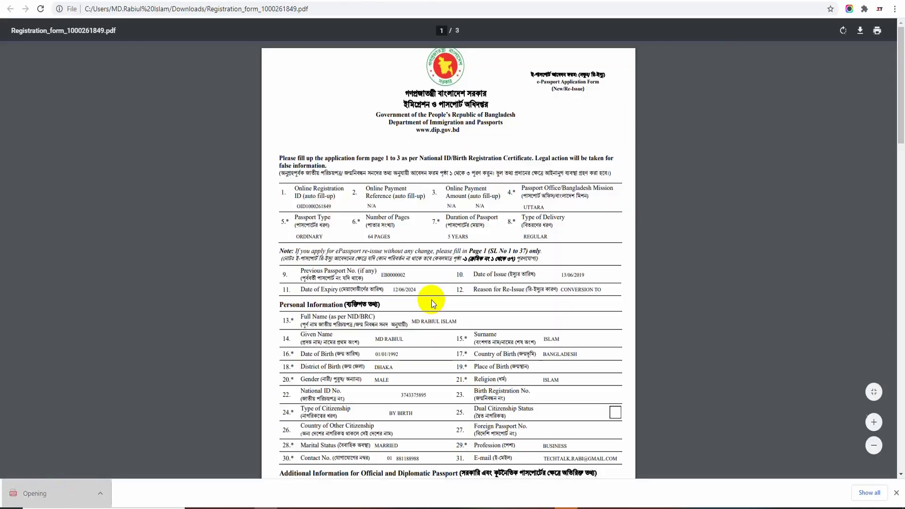
Step: Look through the three-page registration form PDF, then close it with Ctrl+W
{"action": "scroll", "coordinate": [449, 273], "scroll_direction": "down", "scroll_amount": 20}
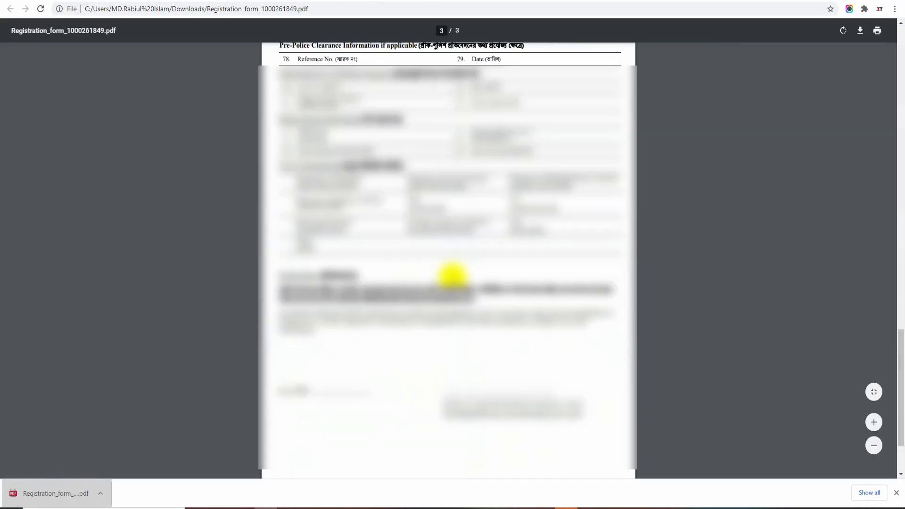
{"action": "scroll", "coordinate": [451, 278], "scroll_direction": "up", "scroll_amount": 2}
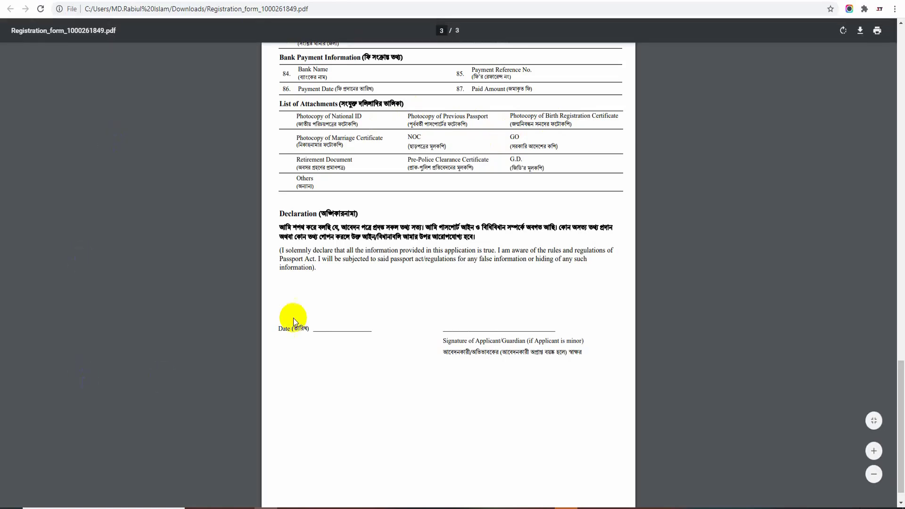
{"action": "double_click", "coordinate": [501, 234]}
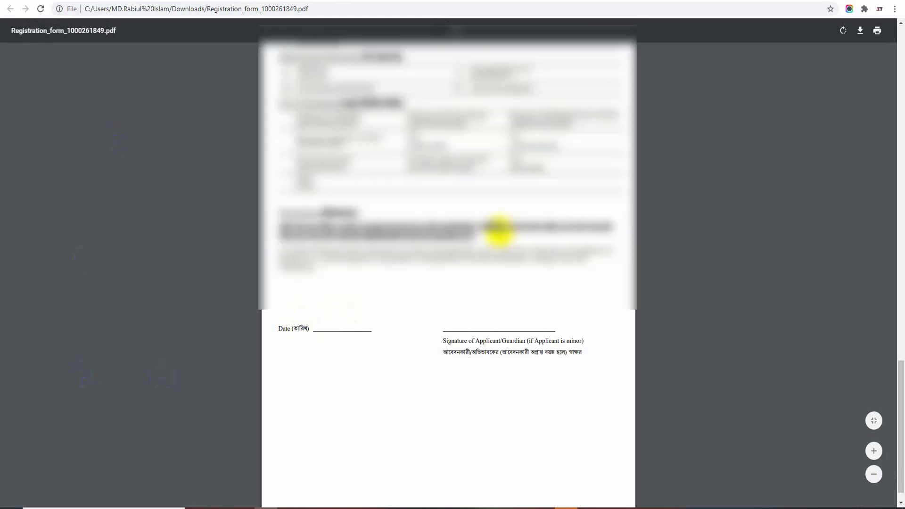
{"action": "scroll", "coordinate": [403, 110], "scroll_direction": "up", "scroll_amount": 8}
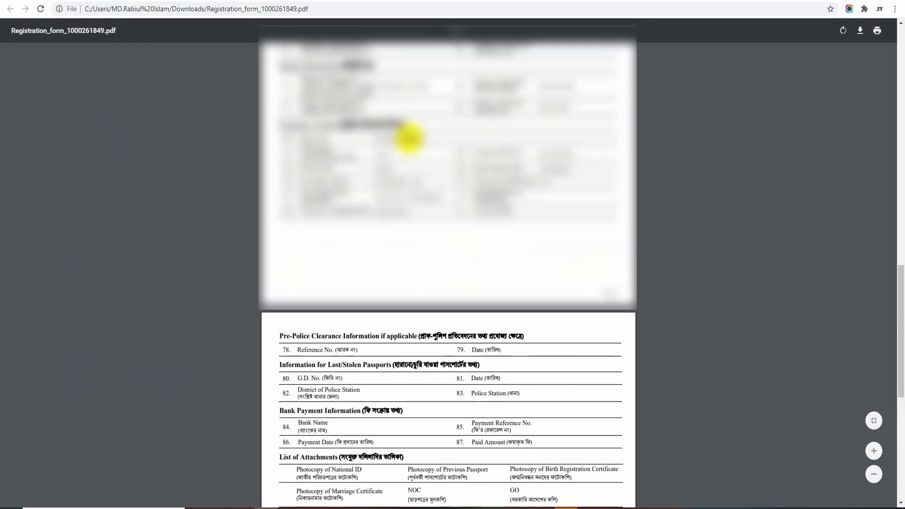
{"action": "scroll", "coordinate": [408, 139], "scroll_direction": "up", "scroll_amount": 3}
{"action": "scroll", "coordinate": [408, 139], "scroll_direction": "down", "scroll_amount": 4}
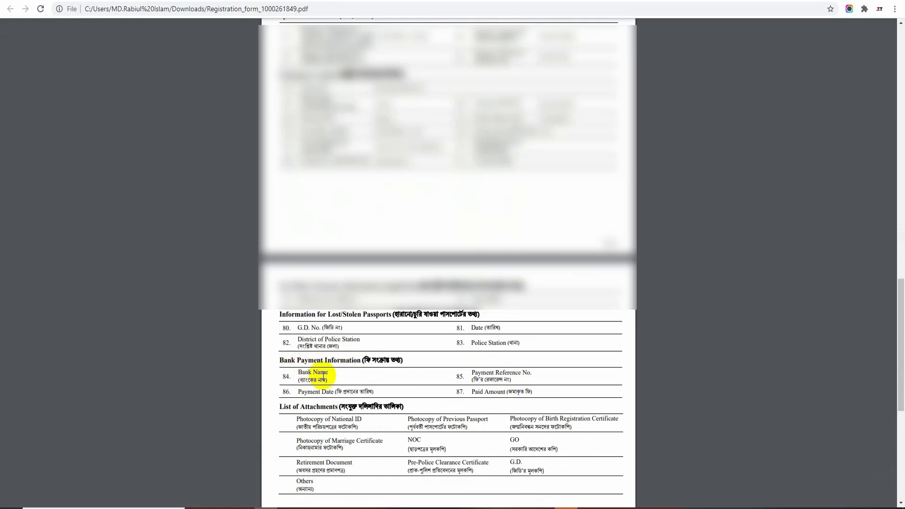
{"action": "key", "text": "ctrl+w"}
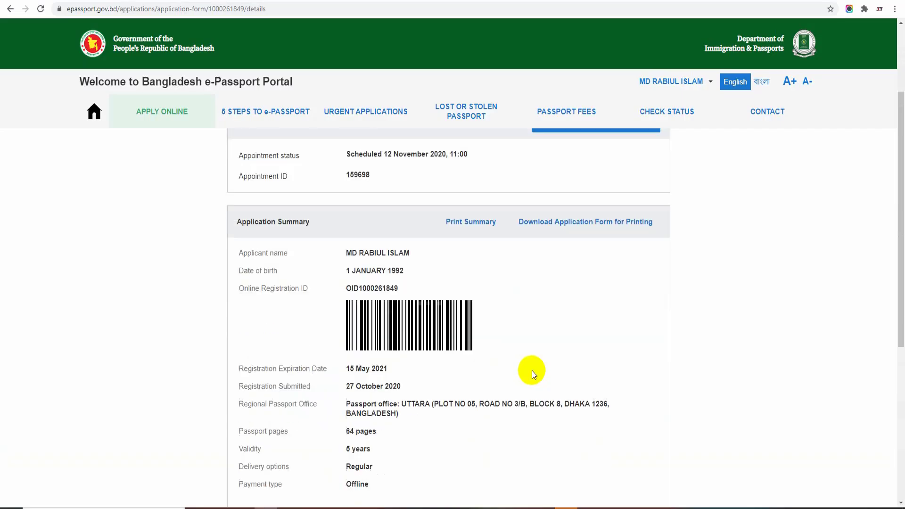
{"action": "scroll", "coordinate": [532, 370], "scroll_direction": "down", "scroll_amount": 2}
{"action": "scroll", "coordinate": [526, 369], "scroll_direction": "up", "scroll_amount": 2}
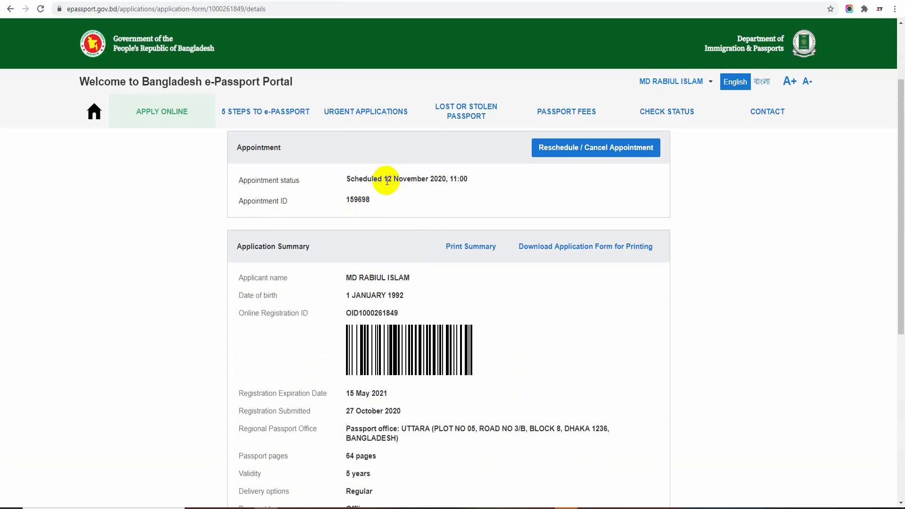
{"action": "scroll", "coordinate": [445, 287], "scroll_direction": "down", "scroll_amount": 2}
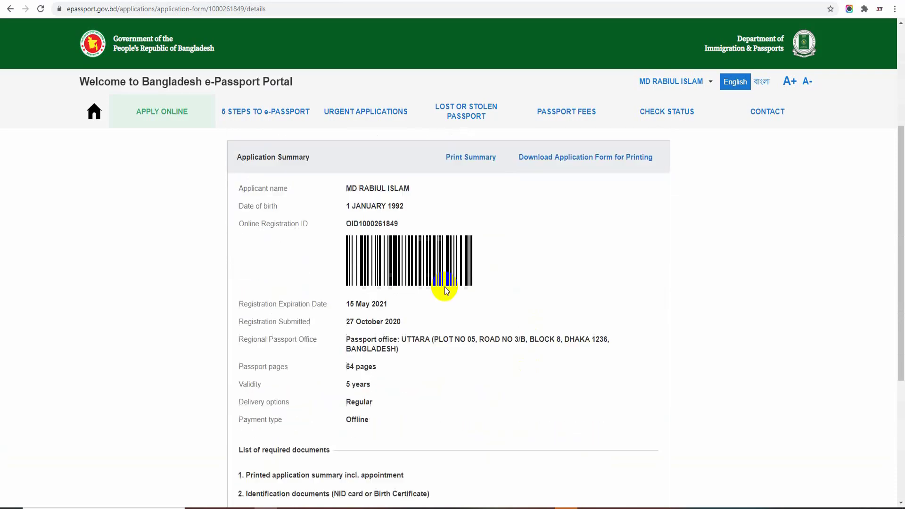